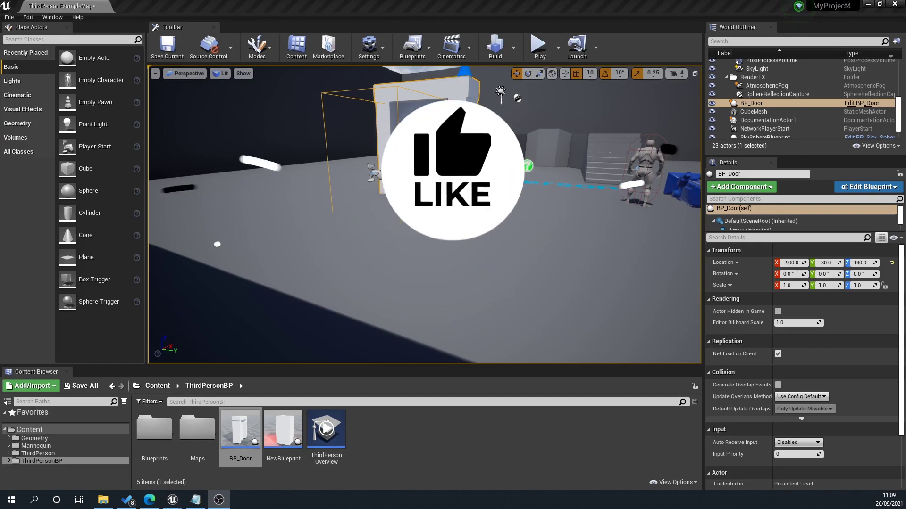
# - Play the level, walk the character around the existing door, and stop the play session
pyautogui.click(541, 61)
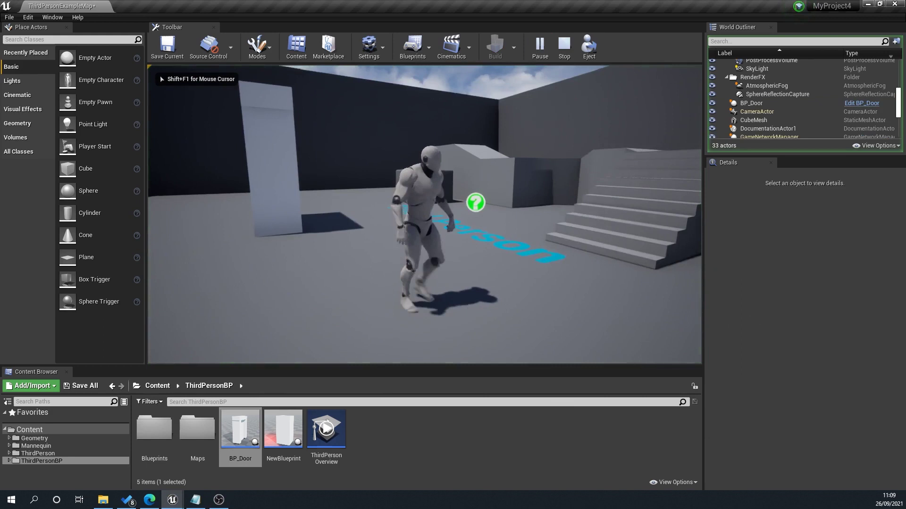
pyautogui.press('a')
pyautogui.press('w')
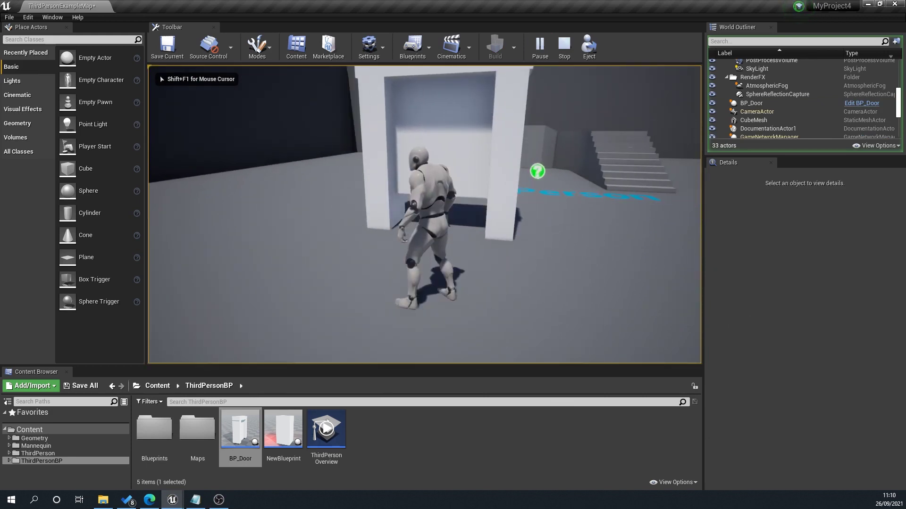
pyautogui.press('d')
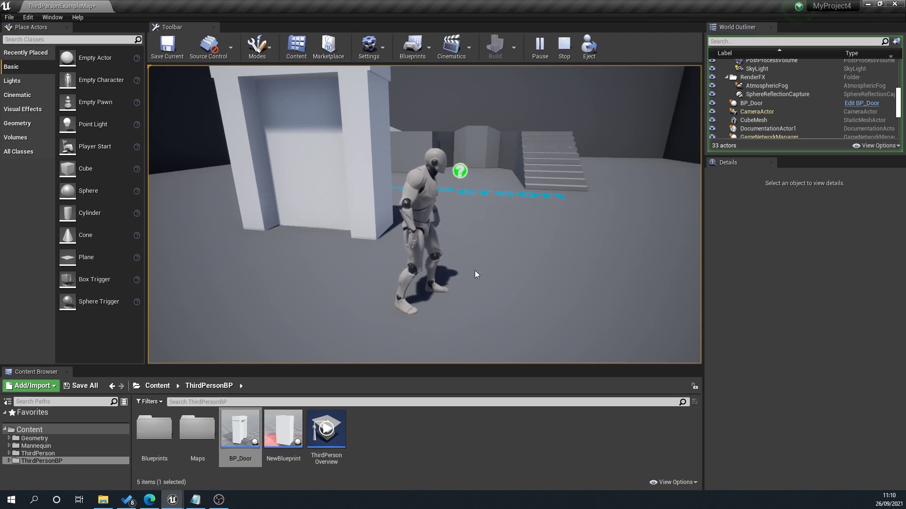
pyautogui.press('Escape')
# - Delete the existing BP_Door actor from the level
pyautogui.press('Delete')
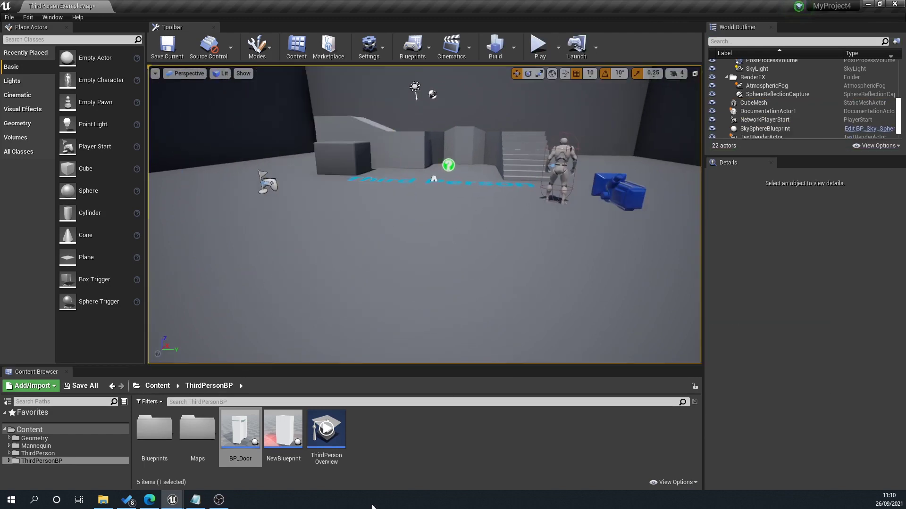
pyautogui.click(440, 446)
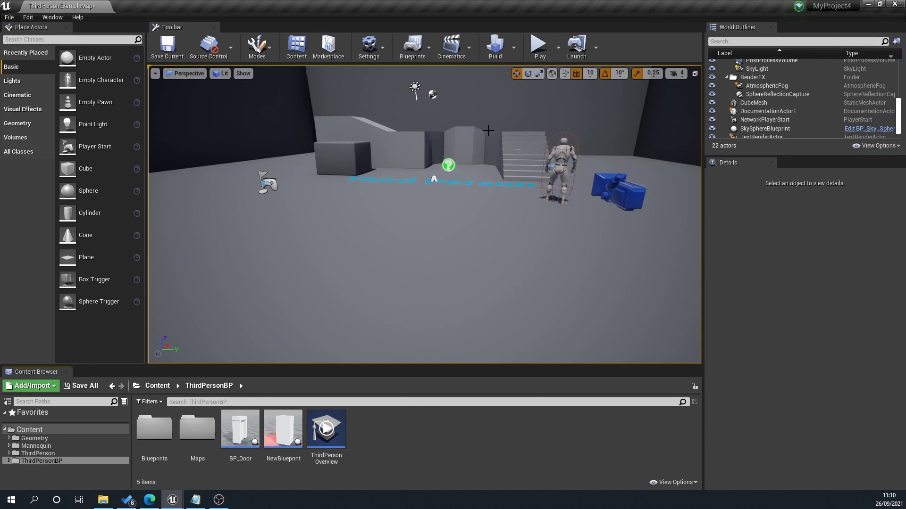
pyautogui.moveTo(322, 135)
pyautogui.mouseDown(button='right')
pyautogui.moveTo(363, 130)
pyautogui.moveTo(322, 127)
pyautogui.moveTo(321, 134)
pyautogui.mouseUp(button='right')
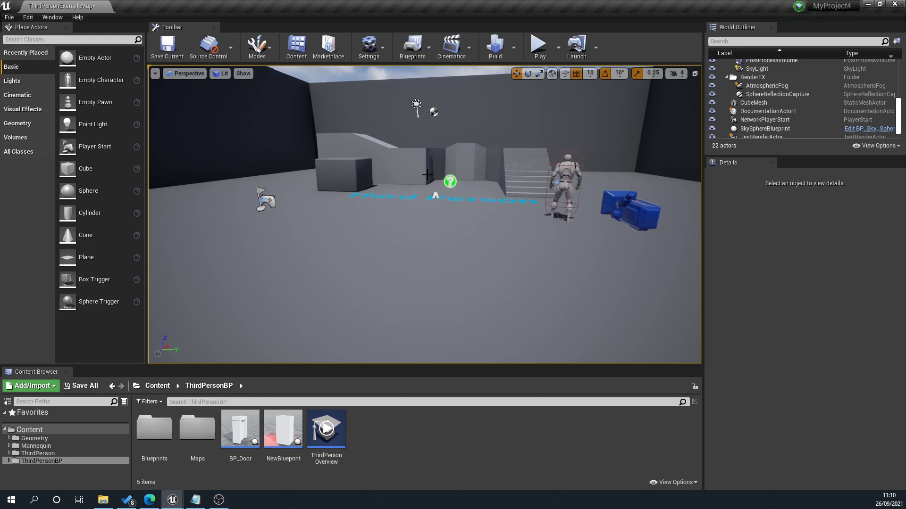
# - Create an Actor blueprint named BP_SlideDoor in the ThirdPersonBP folder and place an instance in the level
pyautogui.rightClick(421, 433)
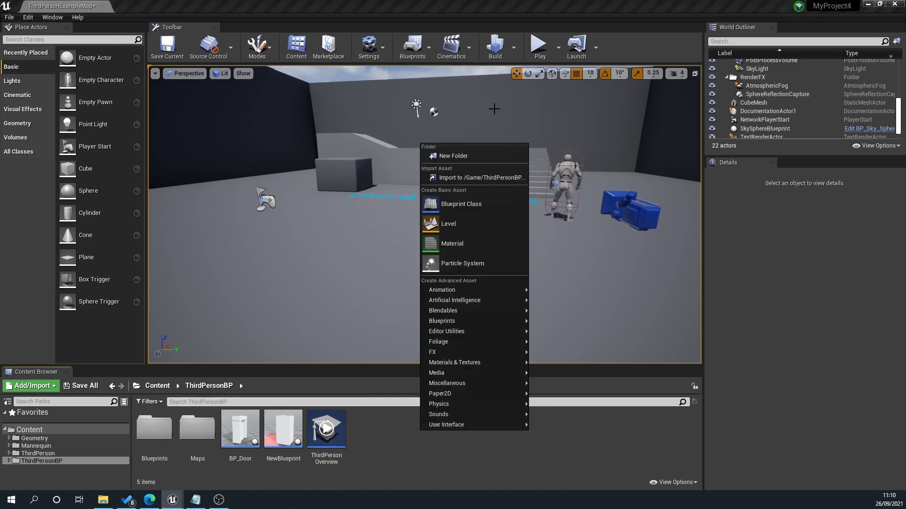
pyautogui.click(472, 204)
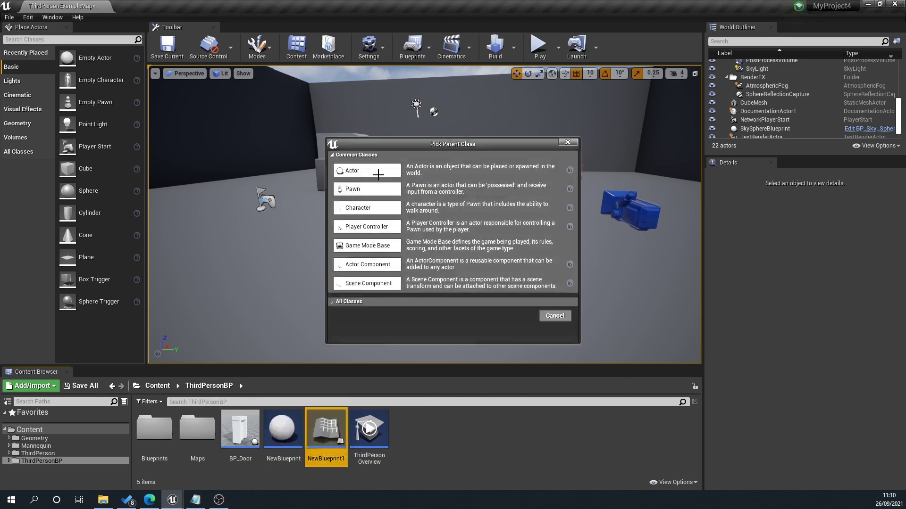
pyautogui.click(378, 174)
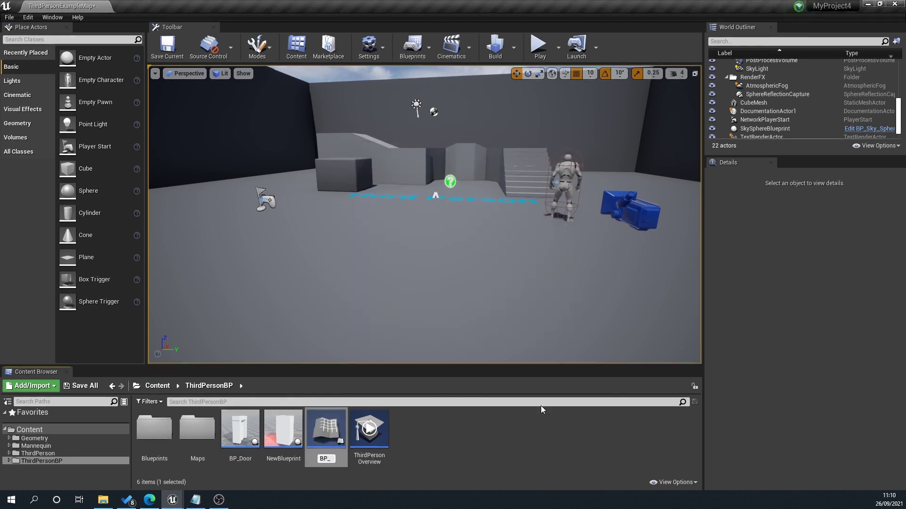
pyautogui.press('Return')
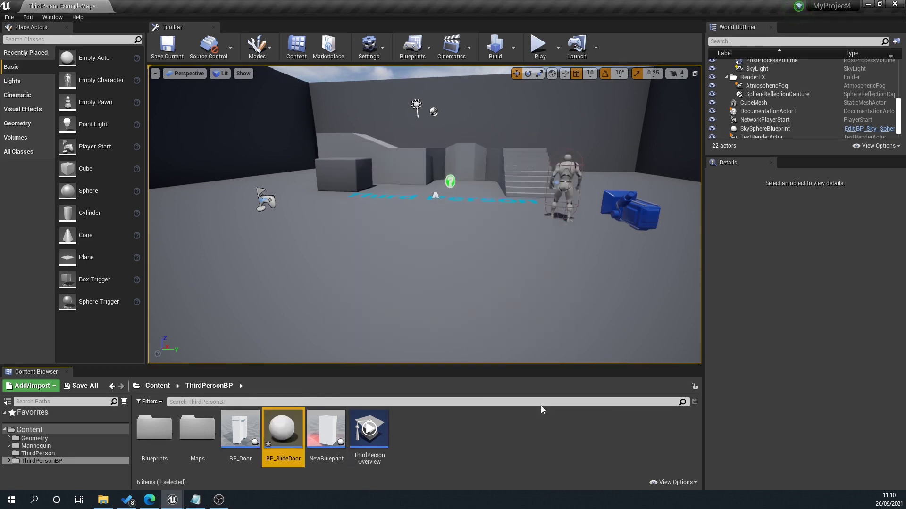
pyautogui.moveTo(286, 427); pyautogui.dragTo(307, 266)
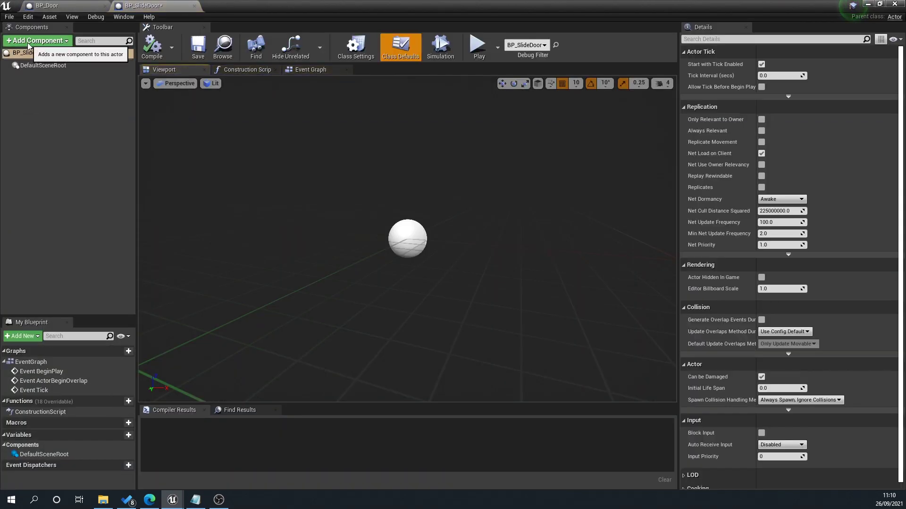
# - Add an Arrow component to BP_SlideDoor and rotate it 90° about Y so it points straight up
pyautogui.click(29, 41)
pyautogui.write('arr')
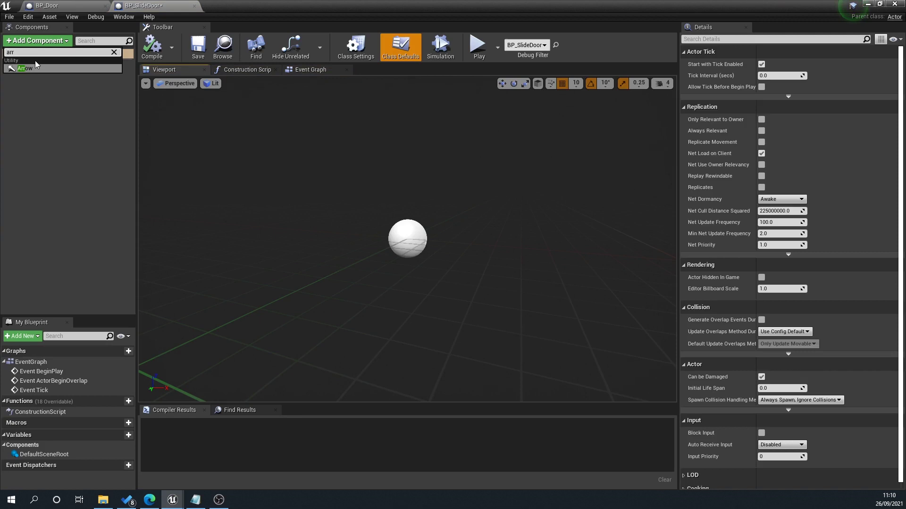
pyautogui.click(35, 67)
pyautogui.moveTo(461, 302); pyautogui.dragTo(465, 330)
pyautogui.press('e')
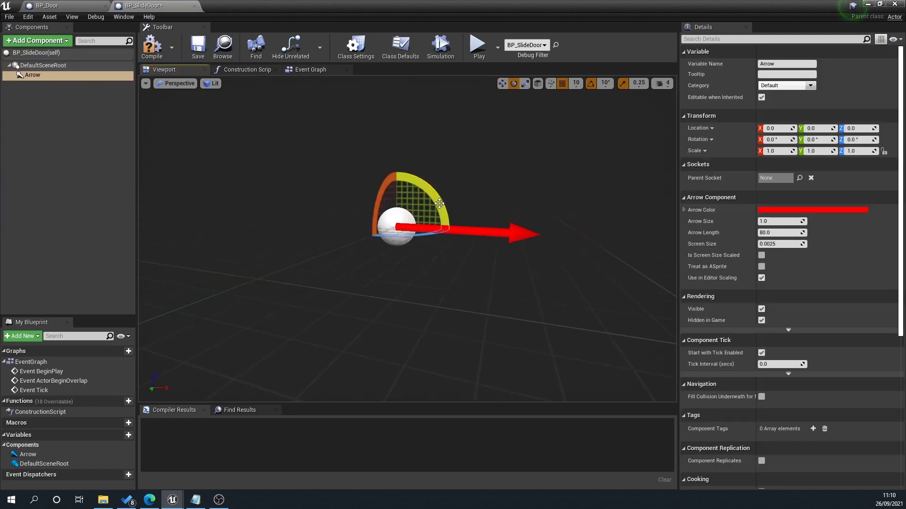
pyautogui.moveTo(438, 198); pyautogui.dragTo(386, 172)
pyautogui.moveTo(443, 231); pyautogui.dragTo(449, 224)
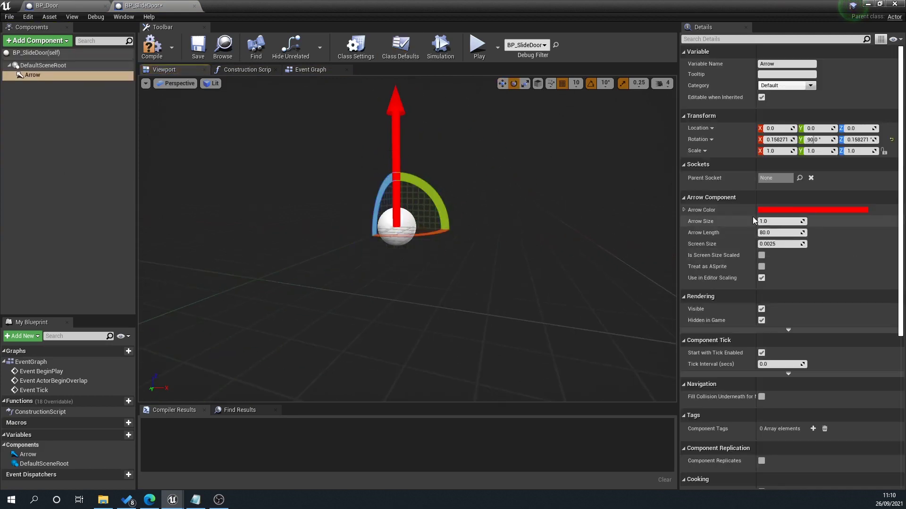
# - Set the arrow's size to 4.0 and its color to blue (hex sRGB 008AFFFF), and compile the blueprint
pyautogui.press('Return')
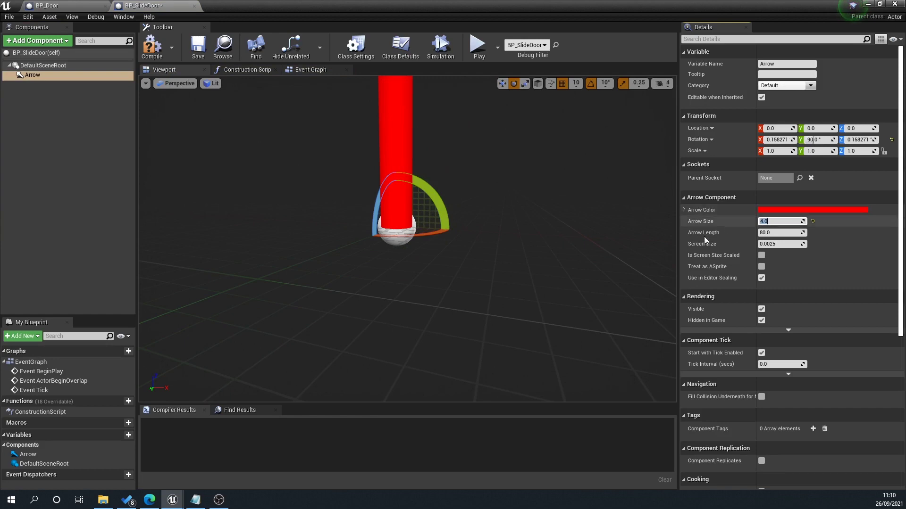
pyautogui.click(791, 209)
pyautogui.click(611, 260)
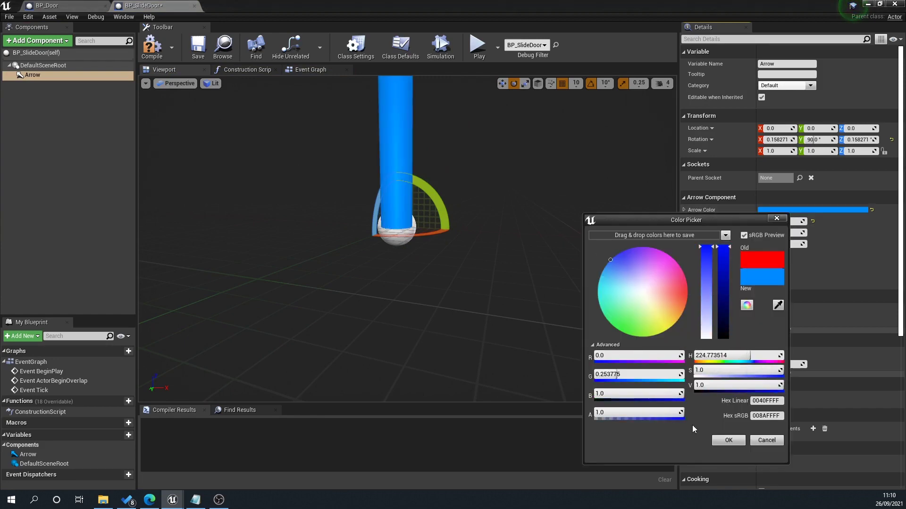
pyautogui.click(723, 440)
pyautogui.click(152, 47)
# - Arrange the blueprint editor window beside the level viewport so the placed BP_SlideDoor can be seen while editing
pyautogui.moveTo(271, 6); pyautogui.dragTo(634, 237)
pyautogui.moveTo(286, 163)
pyautogui.mouseDown(button='right')
pyautogui.moveTo(255, 162)
pyautogui.moveTo(286, 162)
pyautogui.mouseUp(button='right')
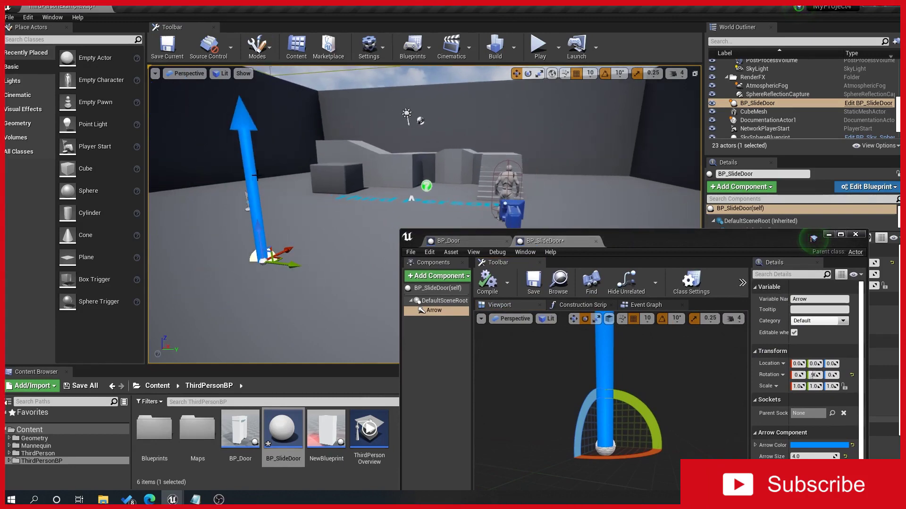
pyautogui.moveTo(664, 241); pyautogui.dragTo(649, 111)
pyautogui.moveTo(492, 258); pyautogui.dragTo(516, 258)
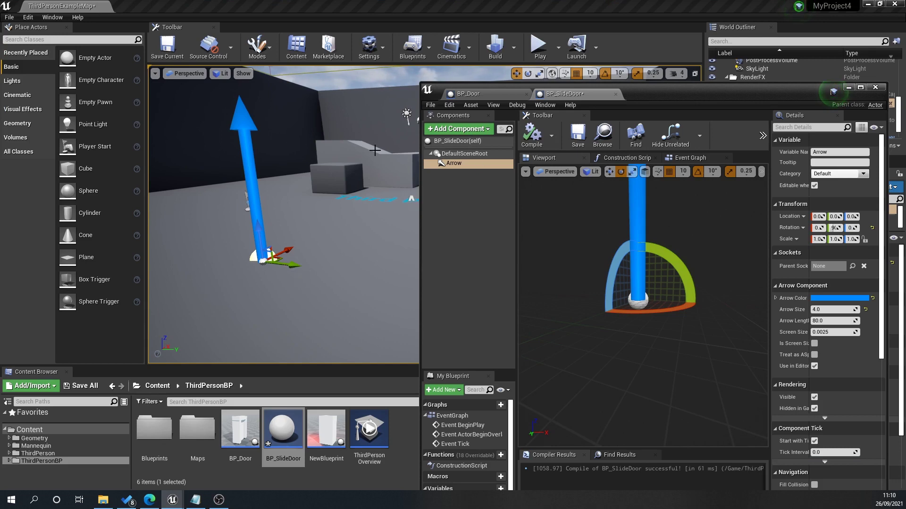
# - Add a Cube component under the Arrow in BP_SlideDoor
pyautogui.click(469, 129)
pyautogui.write('cube')
pyautogui.press('Return')
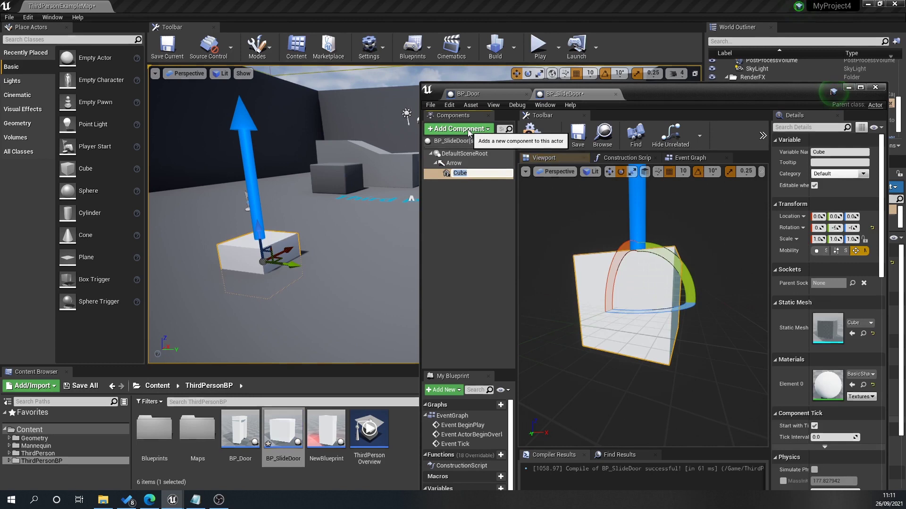
# - Scale the cube to 4.0 along its vertical axis and raise it so its base sits near the root, forming a pillar
pyautogui.moveTo(312, 261)
pyautogui.mouseDown()
pyautogui.moveTo(330, 231)
pyautogui.moveTo(321, 248)
pyautogui.mouseUp()
pyautogui.moveTo(651, 326); pyautogui.dragTo(637, 359)
pyautogui.moveTo(675, 317); pyautogui.dragTo(675, 318, button='right')
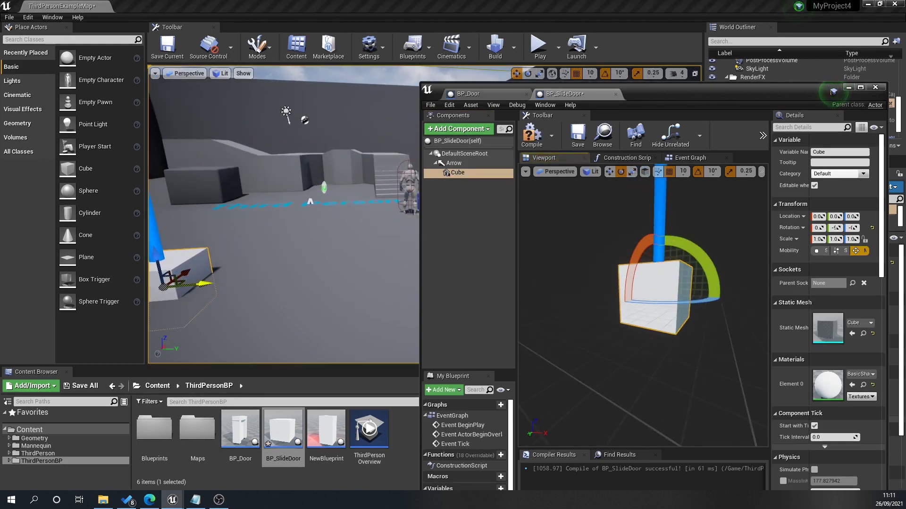
pyautogui.moveTo(238, 281)
pyautogui.mouseDown(button='right')
pyautogui.moveTo(231, 279)
pyautogui.moveTo(264, 278)
pyautogui.moveTo(238, 282)
pyautogui.moveTo(238, 297)
pyautogui.mouseUp(button='right')
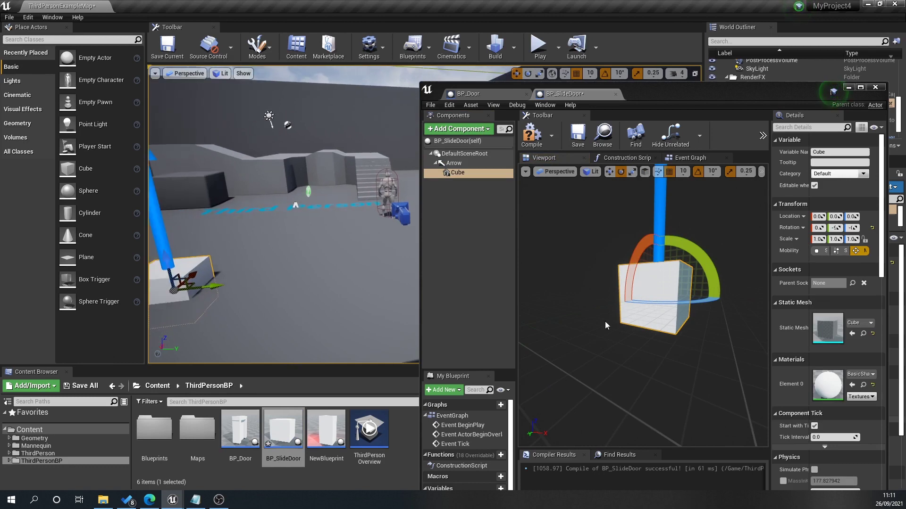
pyautogui.moveTo(673, 319); pyautogui.dragTo(641, 338, button='right')
pyautogui.scroll(-3, 616, 281)
pyautogui.press('r')
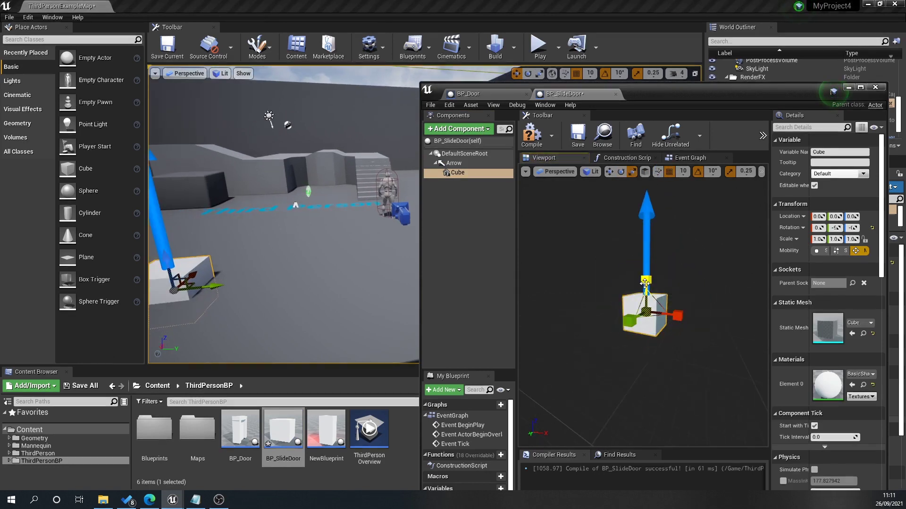
pyautogui.moveTo(644, 282); pyautogui.dragTo(644, 233)
pyautogui.moveTo(649, 283); pyautogui.dragTo(643, 208)
pyautogui.moveTo(398, 263); pyautogui.dragTo(368, 256)
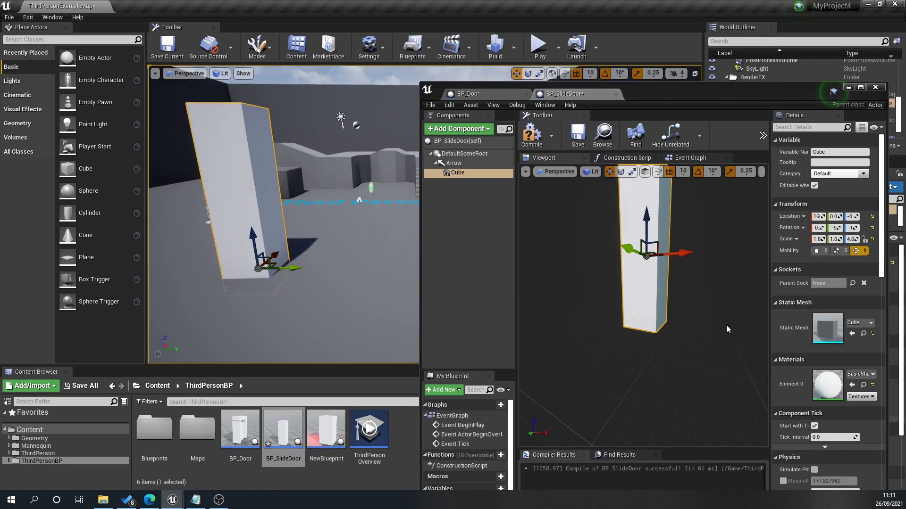
pyautogui.moveTo(686, 250); pyautogui.dragTo(755, 248)
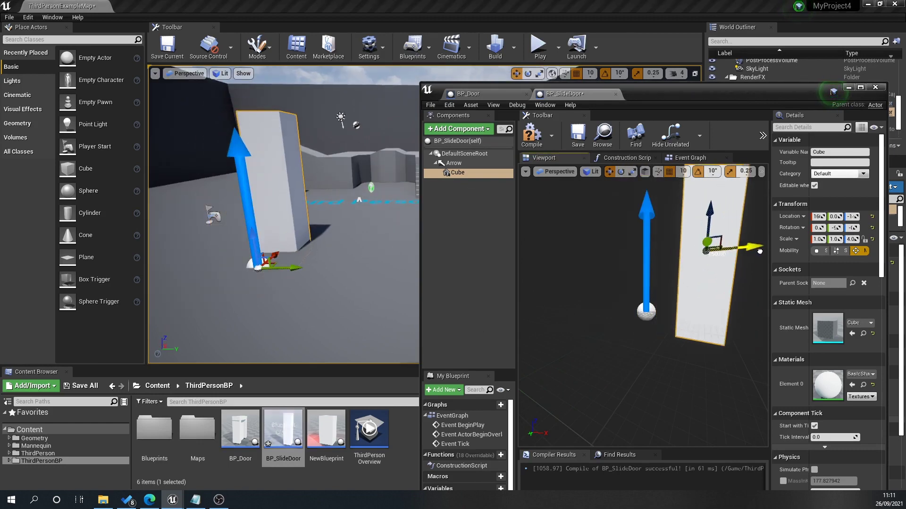
pyautogui.hotkey('ctrl', 'z')
pyautogui.moveTo(594, 253); pyautogui.dragTo(647, 253)
pyautogui.moveTo(590, 285); pyautogui.dragTo(569, 296)
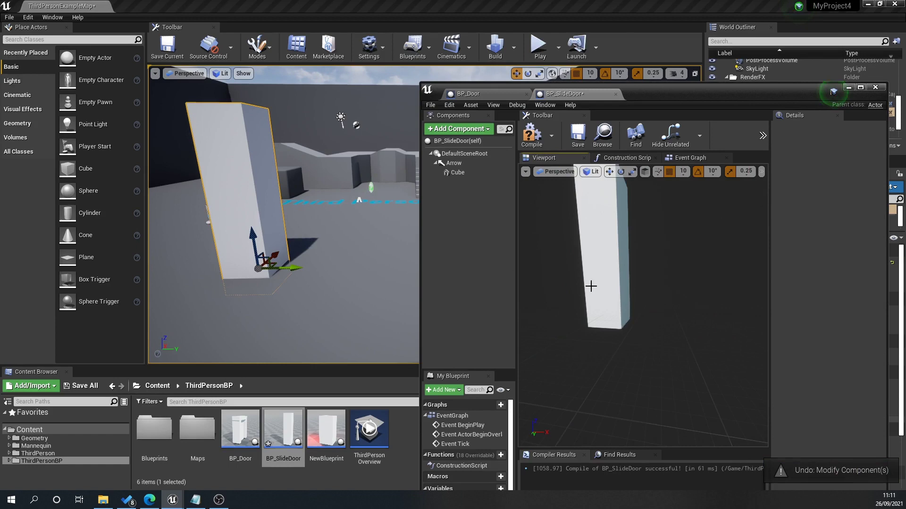
pyautogui.click(590, 285)
pyautogui.hotkey('ctrl', 'c')
pyautogui.hotkey('ctrl', 'v')
pyautogui.hotkey('ctrl', 'z')
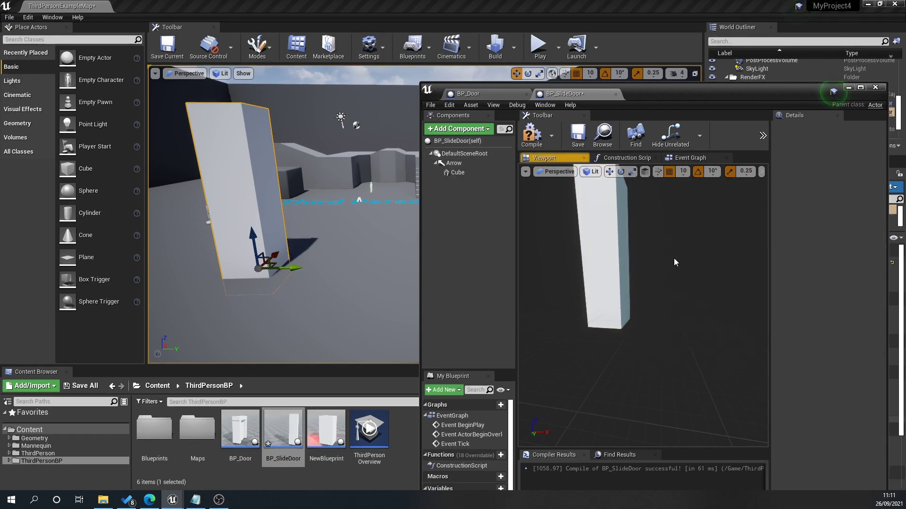
# - Reparent the Cube component from the Arrow to DefaultSceneRoot and select the pillar
pyautogui.moveTo(457, 172); pyautogui.dragTo(482, 153)
pyautogui.click(497, 166)
pyautogui.click(625, 283)
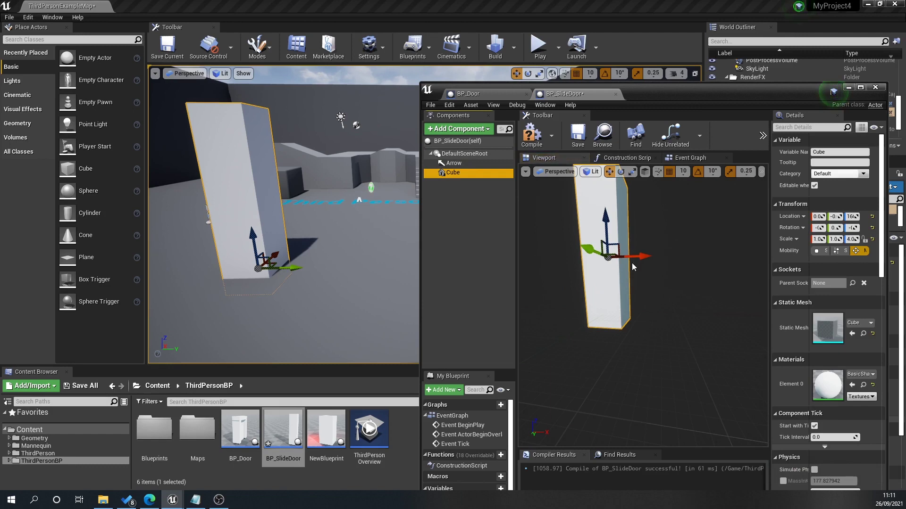
# - Duplicate the pillar along the X axis to form the opposite side of the door frame
pyautogui.keyDown('alt'); pyautogui.moveTo(638, 257); pyautogui.dragTo(735, 262); pyautogui.keyUp('alt')
pyautogui.moveTo(331, 284); pyautogui.dragTo(240, 283, button='right')
pyautogui.moveTo(283, 213); pyautogui.dragTo(283, 213, button='right')
pyautogui.moveTo(738, 251); pyautogui.dragTo(759, 251)
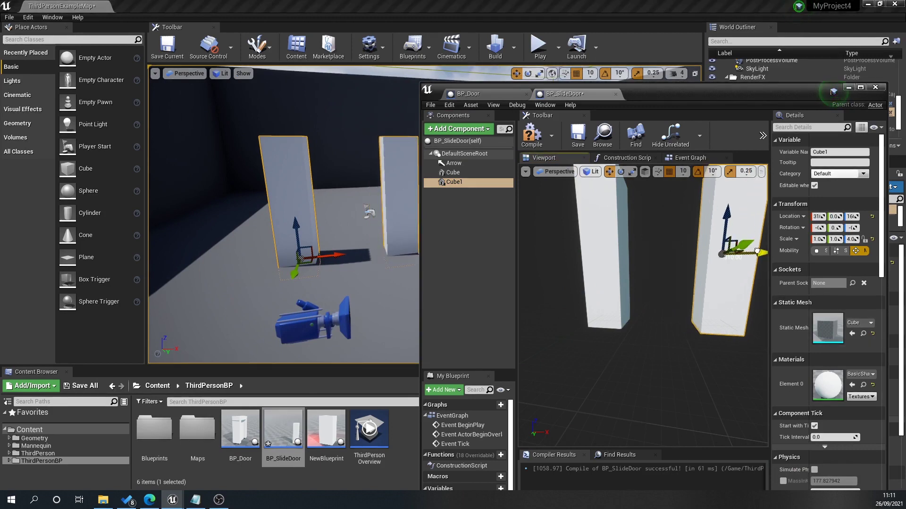
# - Duplicate the second pillar and rotate Cube1 by 90° into a horizontal beam, leaving Cube2 upright
pyautogui.moveTo(703, 291); pyautogui.dragTo(663, 252)
pyautogui.hotkey('ctrl', 'w')
pyautogui.press('e')
pyautogui.hotkey('ctrl', 'z')
pyautogui.click(704, 291)
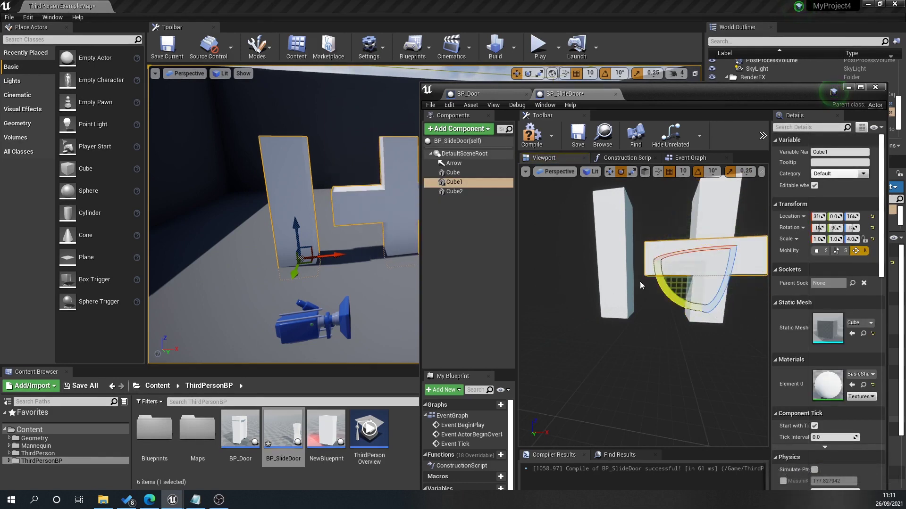
pyautogui.moveTo(654, 326); pyautogui.dragTo(679, 316)
# - Move the horizontal beam midway between the two pillars and raise it to their tops to complete the door frame
pyautogui.press('w')
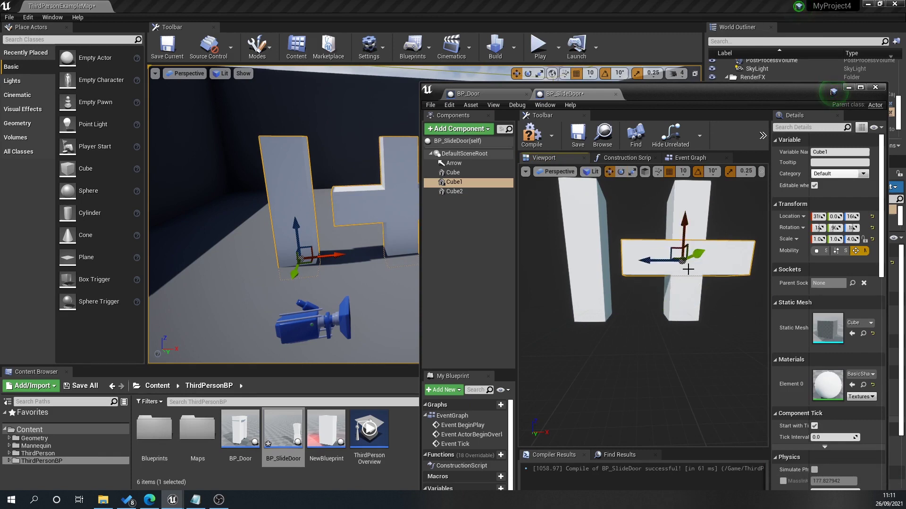
pyautogui.moveTo(662, 259); pyautogui.dragTo(606, 258)
pyautogui.moveTo(606, 258); pyautogui.dragTo(608, 236, button='right')
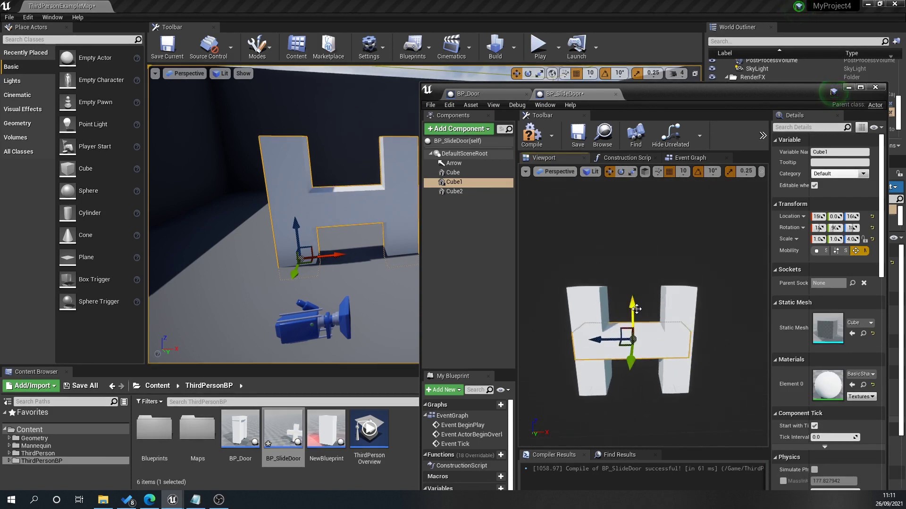
pyautogui.moveTo(636, 309); pyautogui.dragTo(630, 258)
pyautogui.moveTo(600, 292); pyautogui.dragTo(606, 291)
pyautogui.moveTo(642, 381); pyautogui.dragTo(577, 402, button='right')
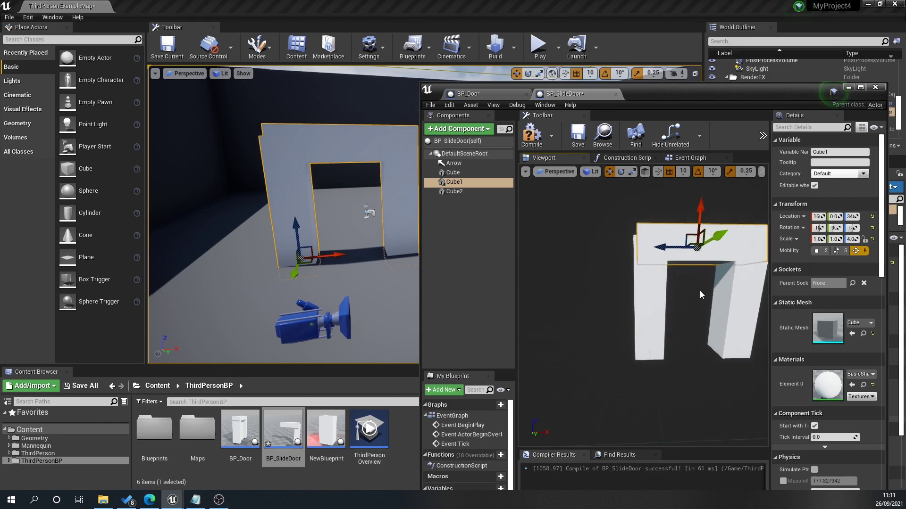
# - Add another Cube component under Cube1 and name it Door
pyautogui.click(443, 134)
pyautogui.write('cube')
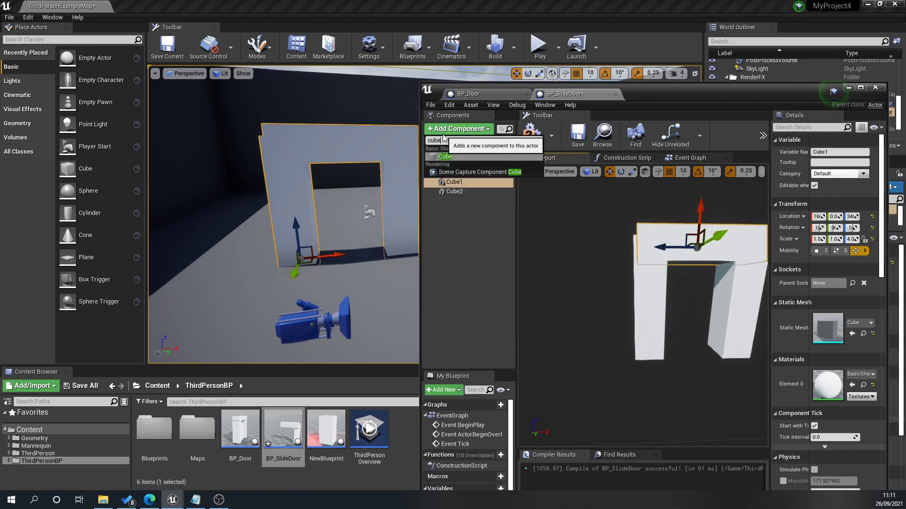
pyautogui.press('Return')
pyautogui.write('Door')
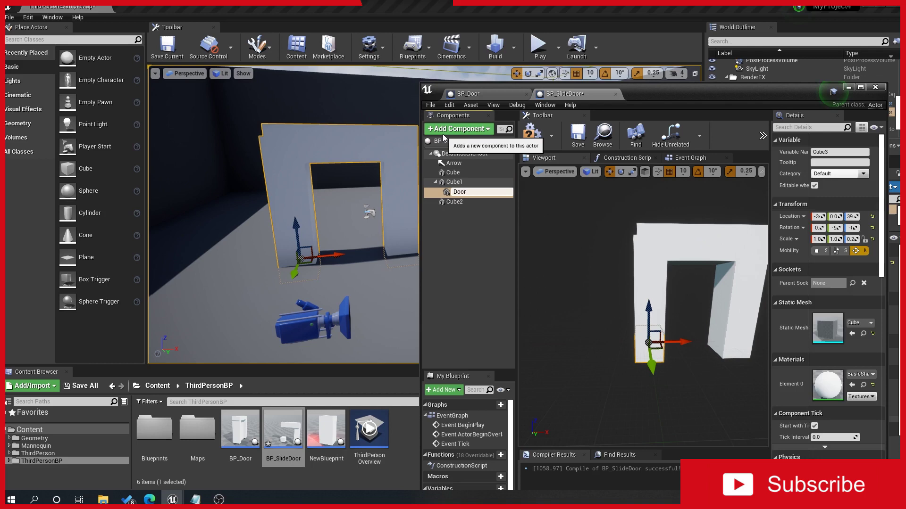
pyautogui.press('Return')
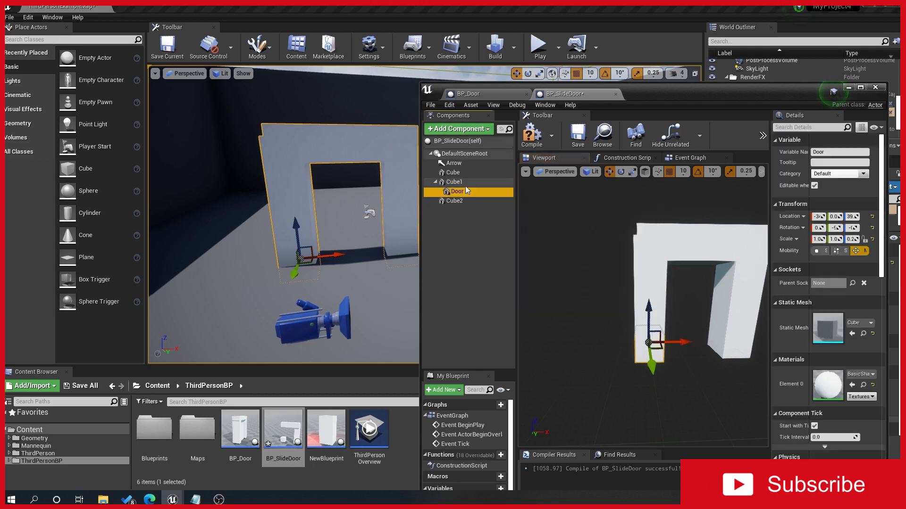
# - Reattach the Door component directly to DefaultSceneRoot instead of Cube1
pyautogui.click(465, 189)
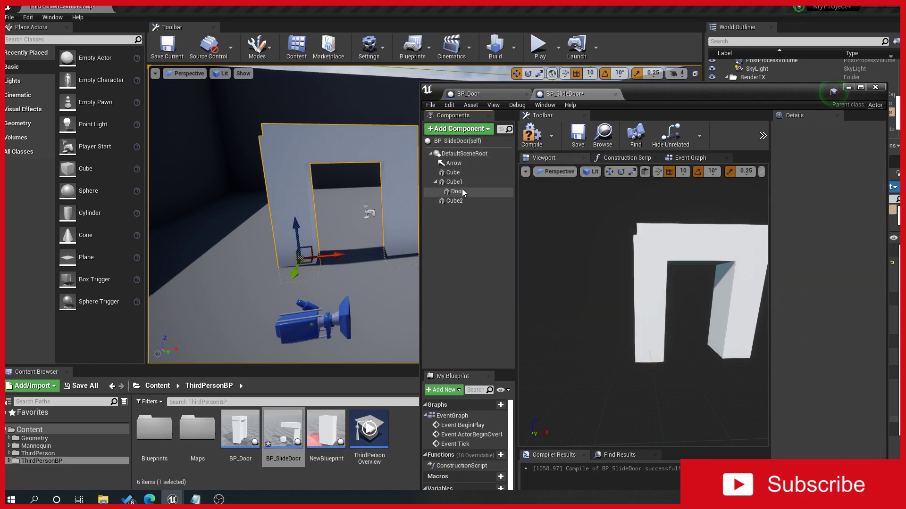
pyautogui.moveTo(462, 190); pyautogui.dragTo(468, 154)
pyautogui.click(488, 167)
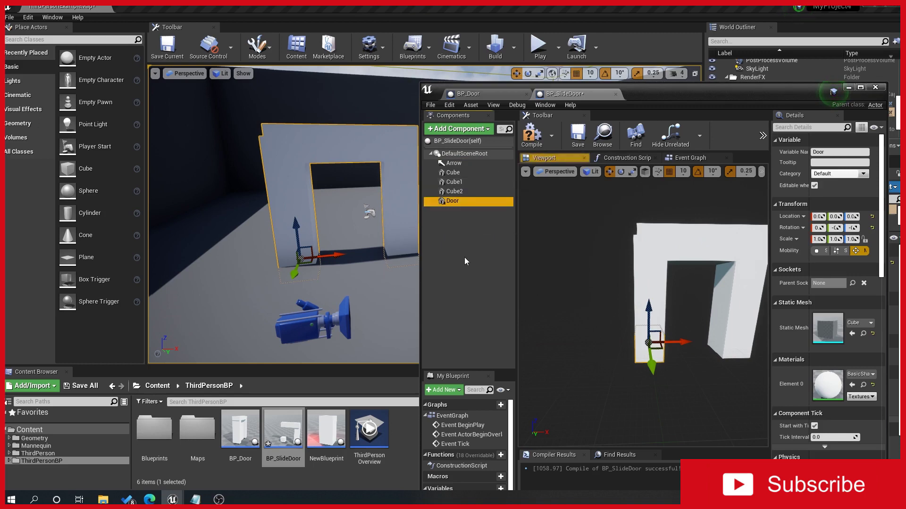
pyautogui.click(464, 257)
# - Move the Door to X 150 between the pillars and scale it to 2.5 in X and 0.25 in Y
pyautogui.click(466, 201)
pyautogui.moveTo(673, 342); pyautogui.dragTo(717, 341)
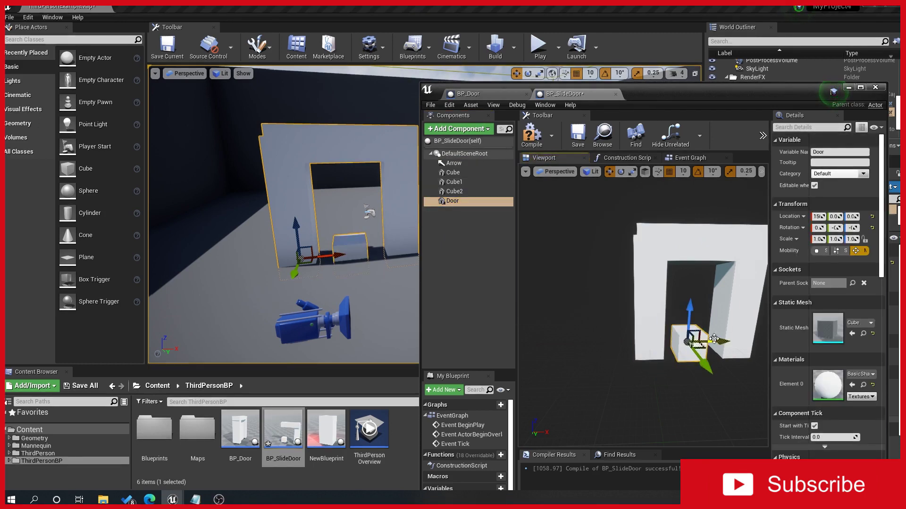
pyautogui.moveTo(652, 379); pyautogui.dragTo(684, 346)
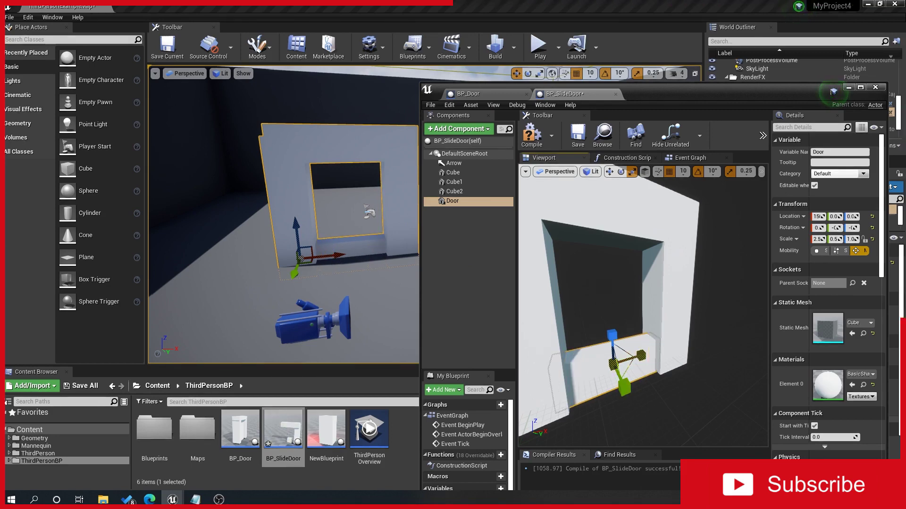
pyautogui.moveTo(624, 388); pyautogui.dragTo(613, 368)
pyautogui.moveTo(676, 388); pyautogui.dragTo(661, 410)
pyautogui.moveTo(675, 389); pyautogui.dragTo(698, 401, button='right')
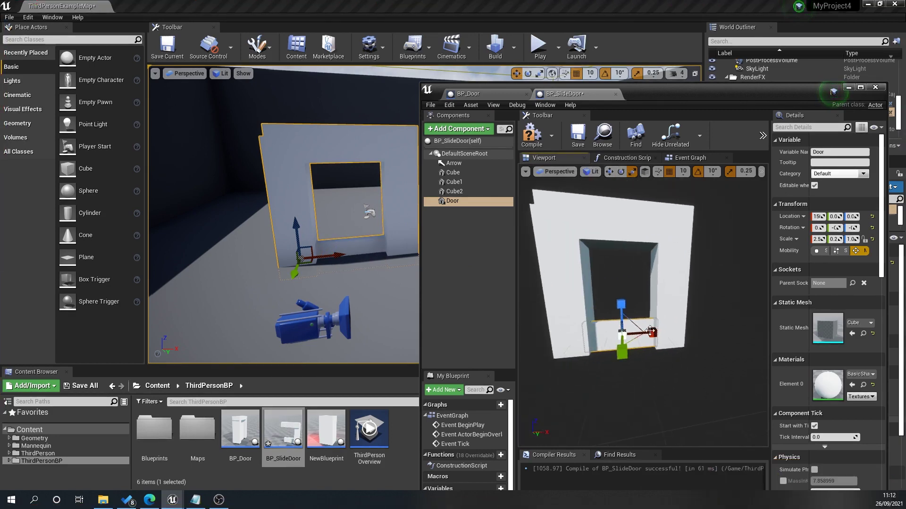
# - Stretch the Door to a Z scale of 3.5 and raise it to Z 120 so it fills the opening
pyautogui.moveTo(620, 326); pyautogui.dragTo(616, 259)
pyautogui.press('e')
pyautogui.press('w')
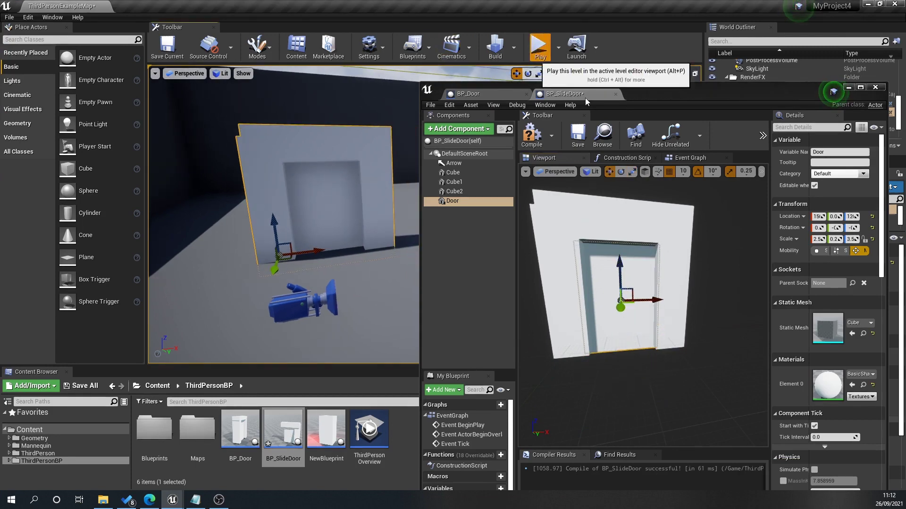
# - Play the level, walk the character up to the door to check its size, and end the play session
pyautogui.click(540, 45)
pyautogui.press('w')
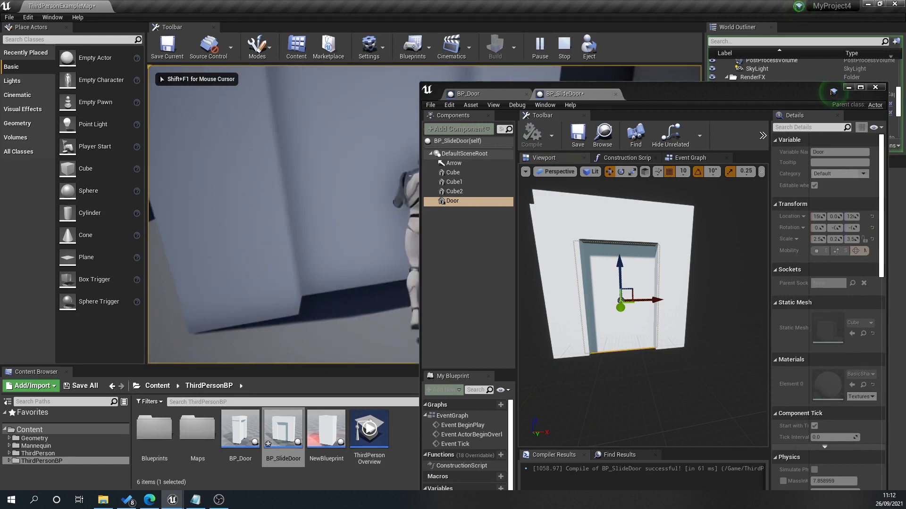
pyautogui.press('Escape')
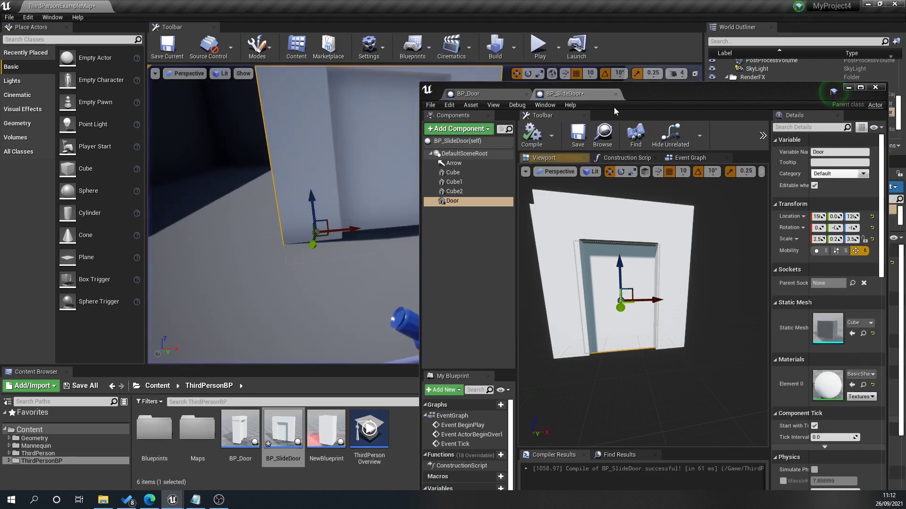
# - Maximize the BP_SlideDoor editor window, try moving the Door upward in the viewport, and undo that move
pyautogui.doubleClick(668, 96)
pyautogui.scroll(-6, 432, 237)
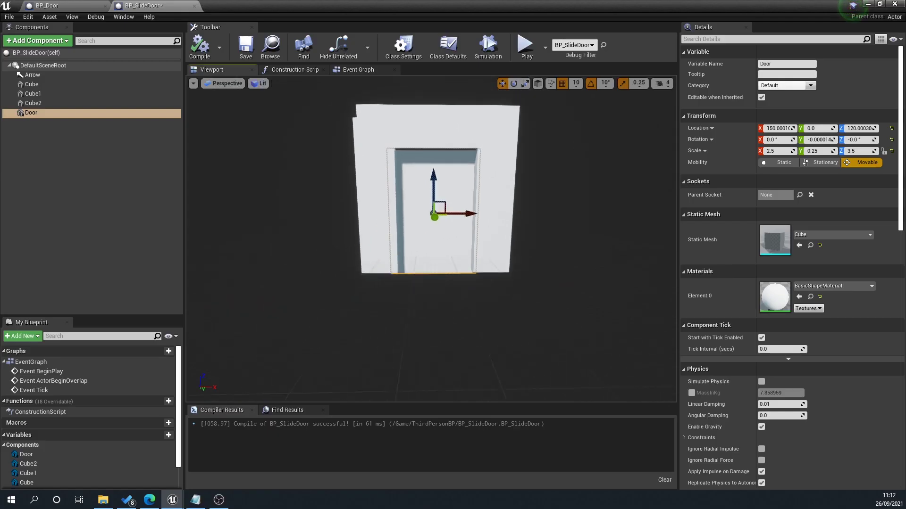
pyautogui.moveTo(429, 195)
pyautogui.mouseDown()
pyautogui.moveTo(431, 76)
pyautogui.moveTo(438, 181)
pyautogui.mouseUp()
pyautogui.hotkey('ctrl', 'z')
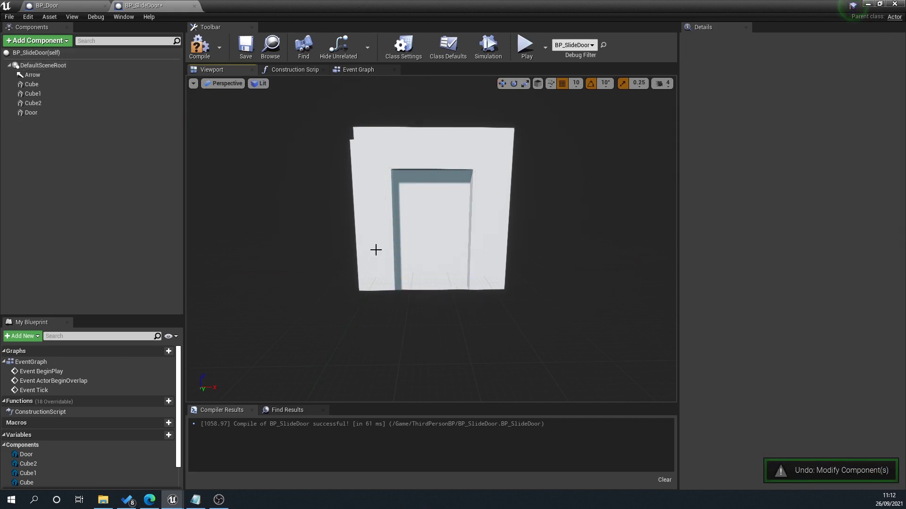
# - Add a Box Collision component under the Door
pyautogui.click(38, 43)
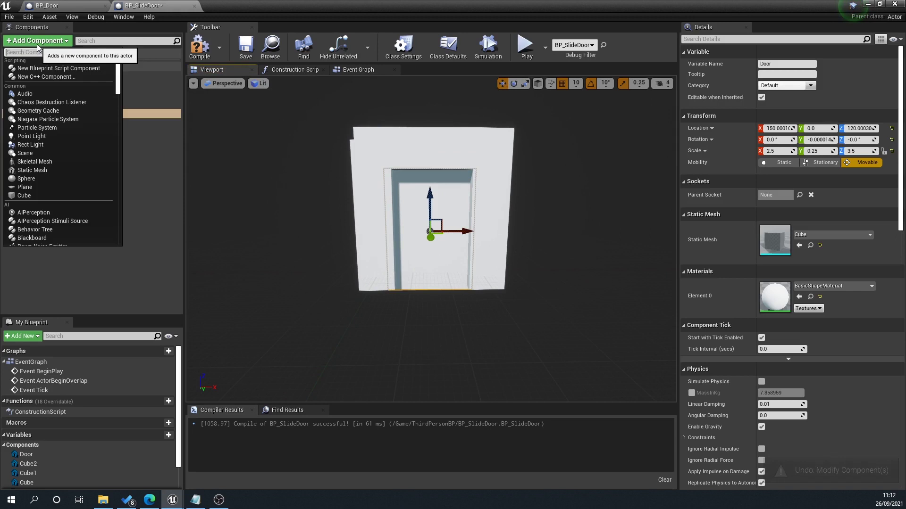
pyautogui.write('box')
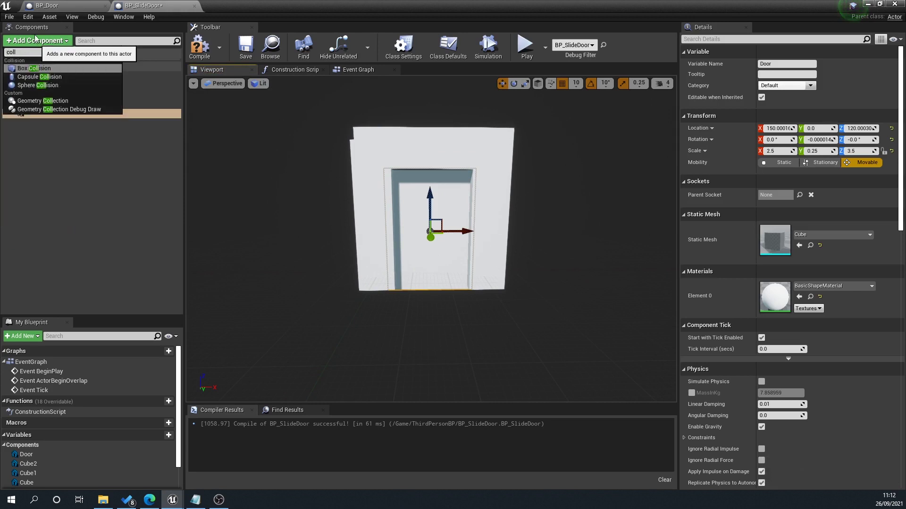
pyautogui.click(42, 71)
pyautogui.scroll(2, 437, 336)
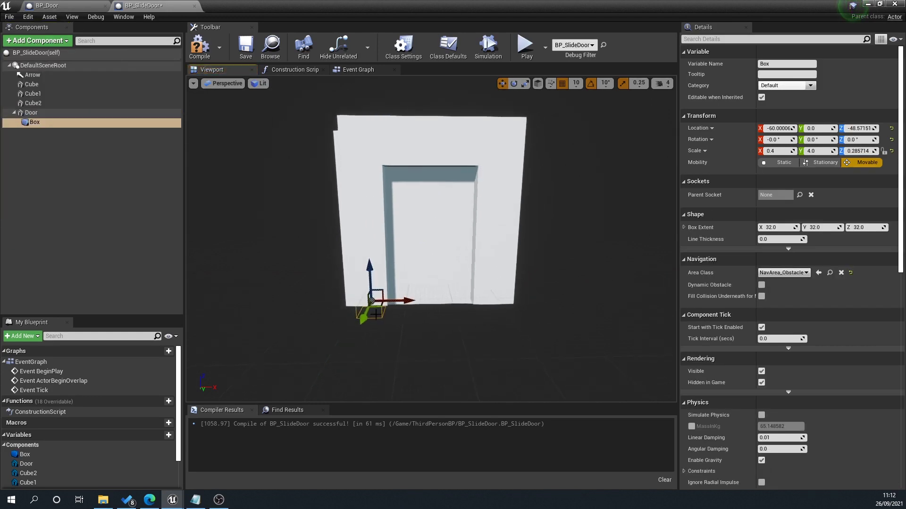
# - Move the collision box along X to about 12, near the middle of the doorway
pyautogui.moveTo(376, 314); pyautogui.dragTo(509, 356, button='middle')
pyautogui.scroll(1, 509, 355)
pyautogui.moveTo(507, 312); pyautogui.dragTo(583, 310)
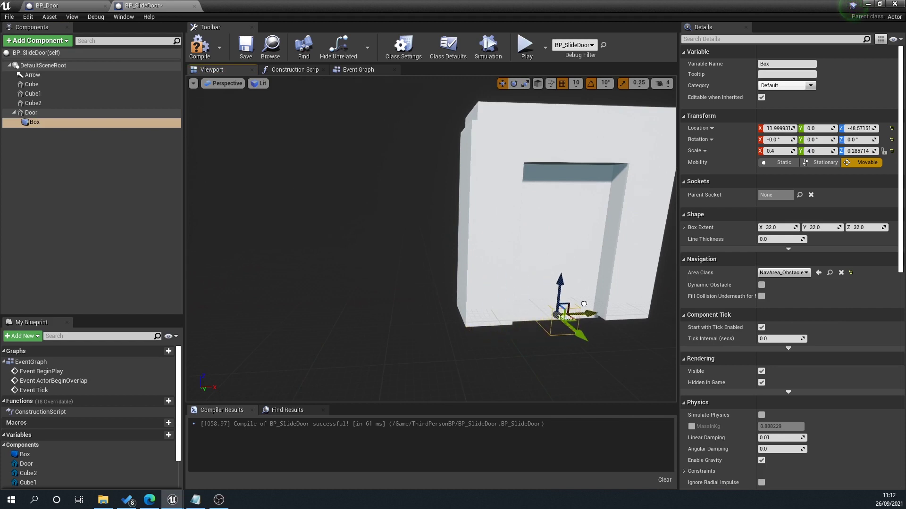
pyautogui.moveTo(515, 352); pyautogui.dragTo(526, 352, button='middle')
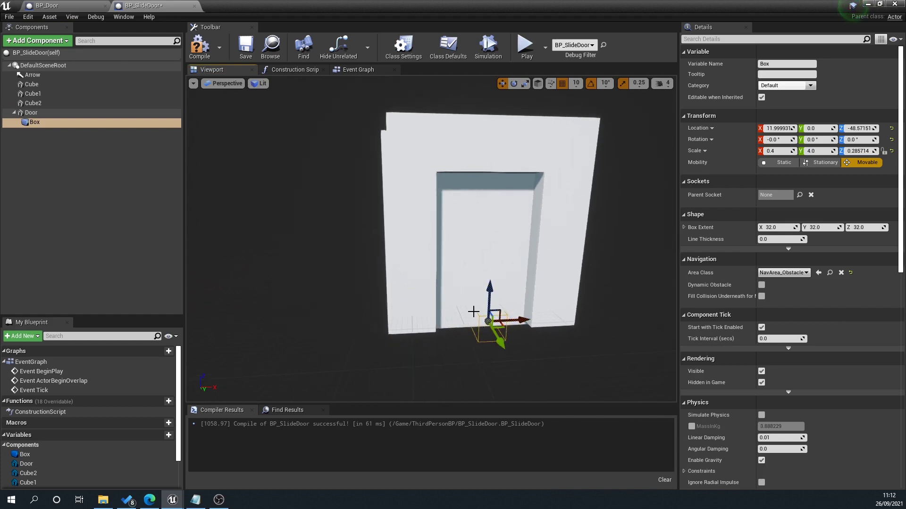
# - Set the collision box's extent to 300 in X, 300 in Y and 100 in Z
pyautogui.write('300')
pyautogui.moveTo(590, 348); pyautogui.dragTo(610, 339, button='middle')
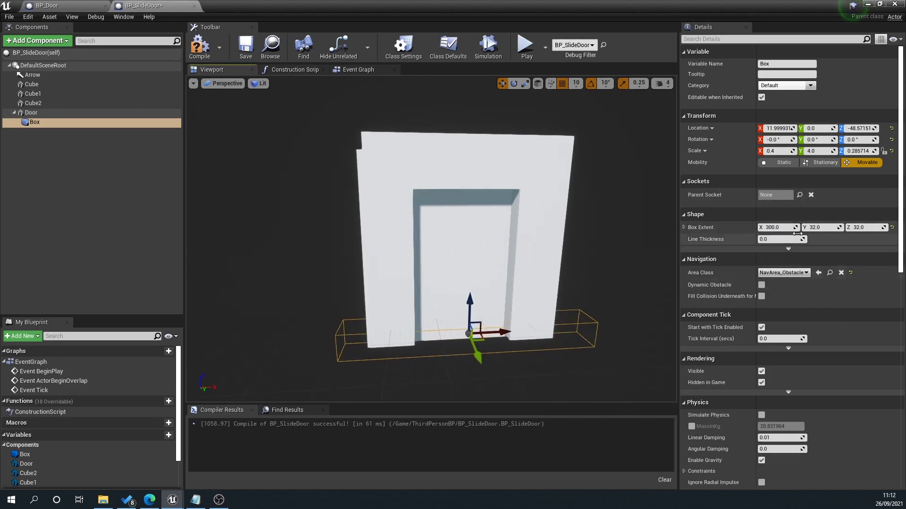
pyautogui.click(824, 229)
pyautogui.write('300')
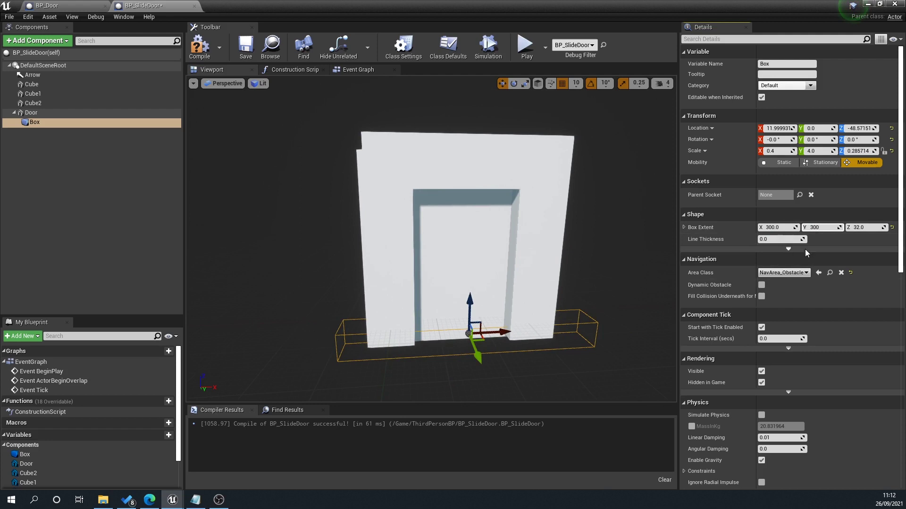
pyautogui.press('Return')
pyautogui.moveTo(553, 351); pyautogui.dragTo(618, 351, button='right')
pyautogui.write('0')
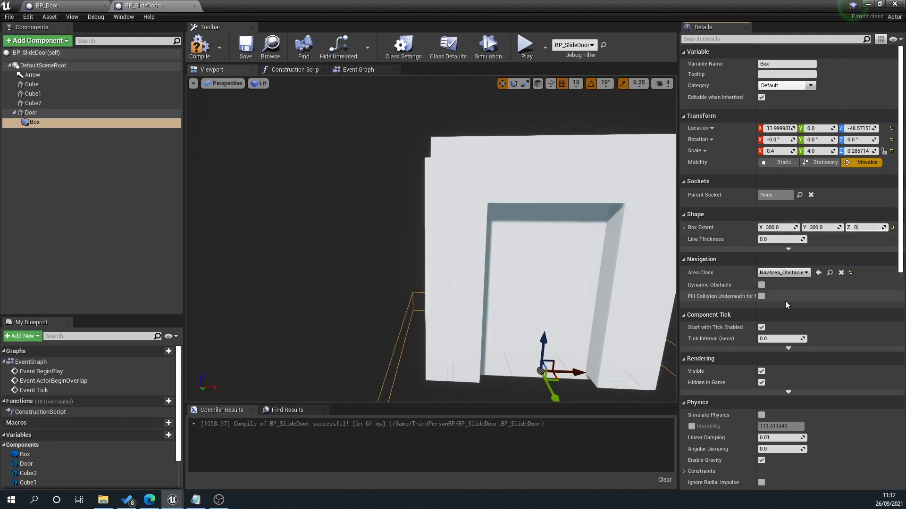
pyautogui.press('BackSpace')
pyautogui.write('100')
pyautogui.press('Return')
# - Raise the collision box to a Z location of about -11.4, and compile and save the blueprint
pyautogui.moveTo(569, 241); pyautogui.dragTo(469, 174)
pyautogui.moveTo(597, 276); pyautogui.dragTo(584, 238, button='middle')
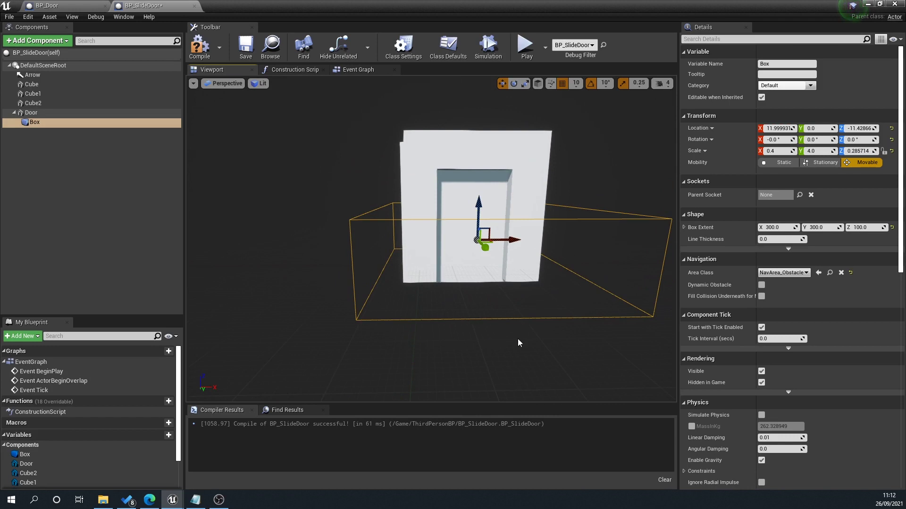
pyautogui.moveTo(517, 339); pyautogui.dragTo(599, 331)
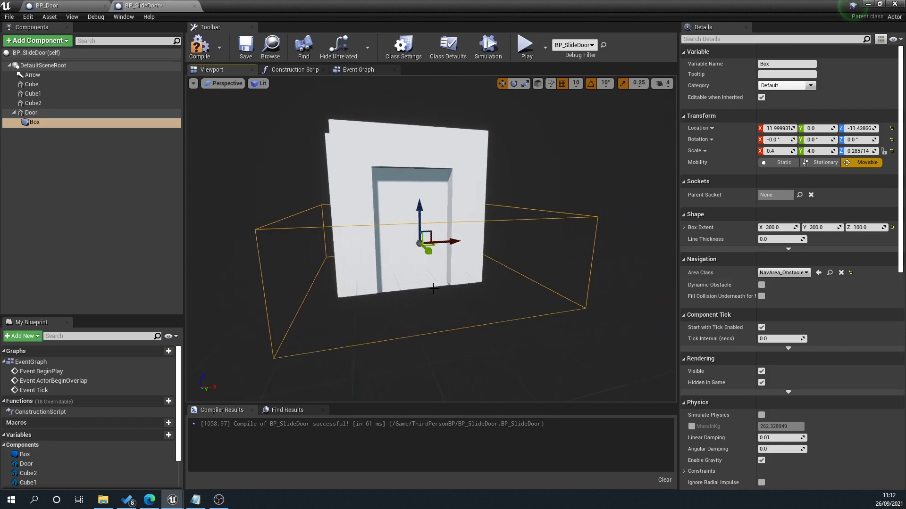
pyautogui.click(200, 46)
pyautogui.click(245, 46)
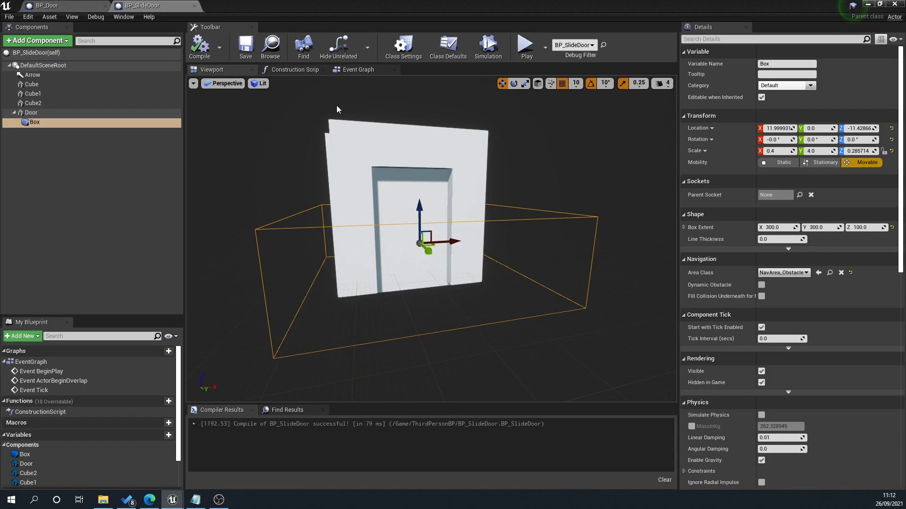
pyautogui.moveTo(117, 123); pyautogui.dragTo(73, 68)
pyautogui.click(89, 92)
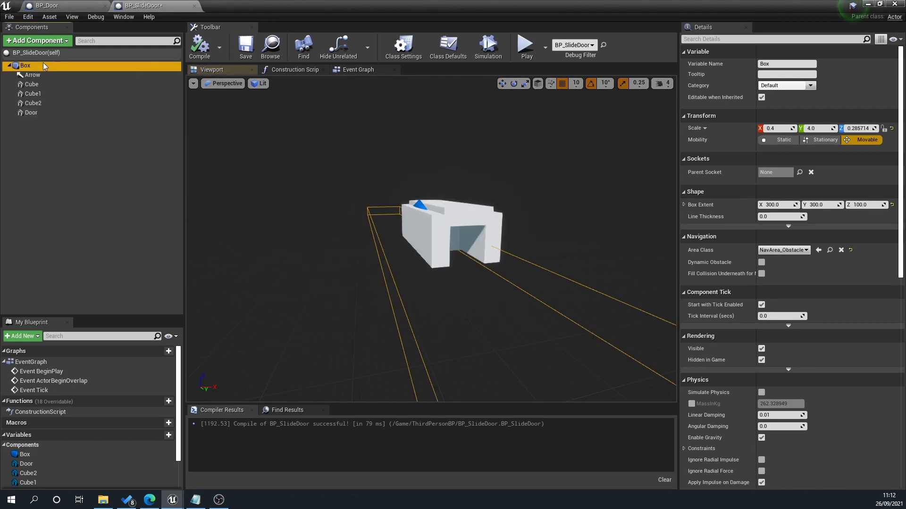
pyautogui.hotkey('ctrl', 'z')
# - Attach the Box component to DefaultSceneRoot so it is no longer a child of the Door
pyautogui.click(33, 120)
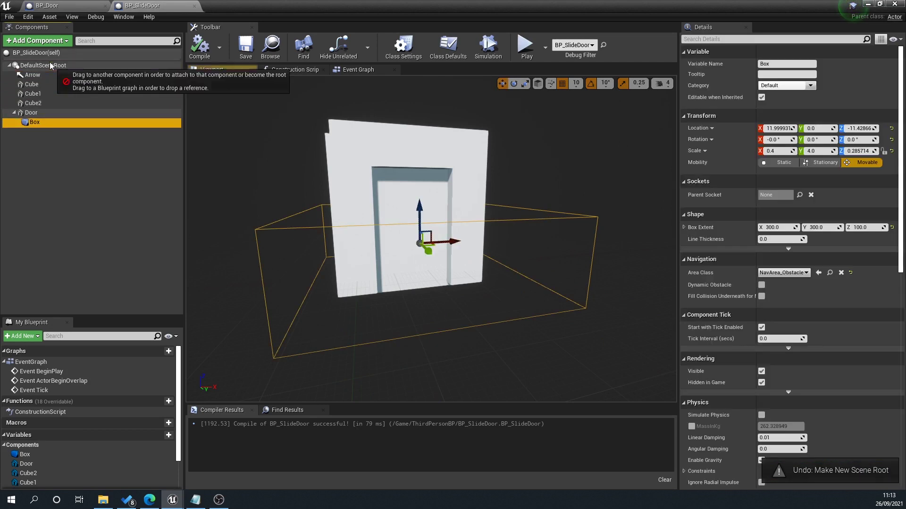
pyautogui.moveTo(37, 125); pyautogui.dragTo(51, 64)
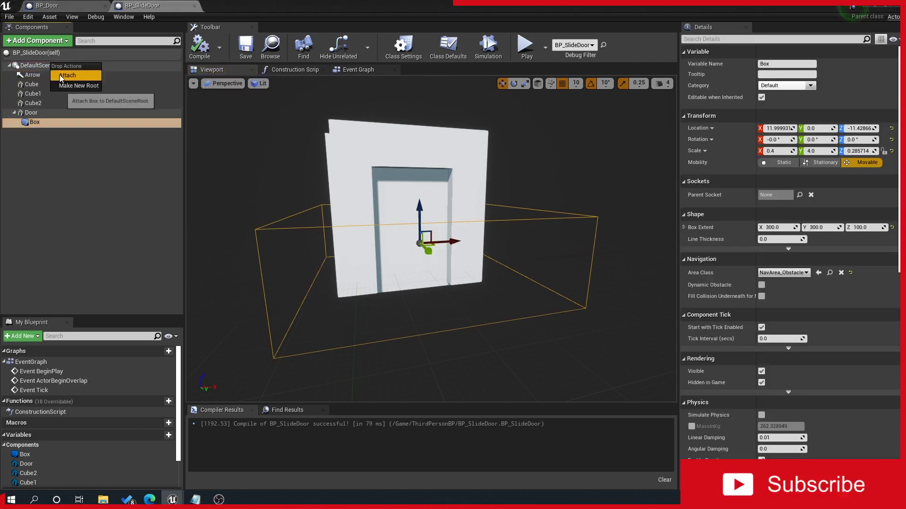
pyautogui.click(62, 76)
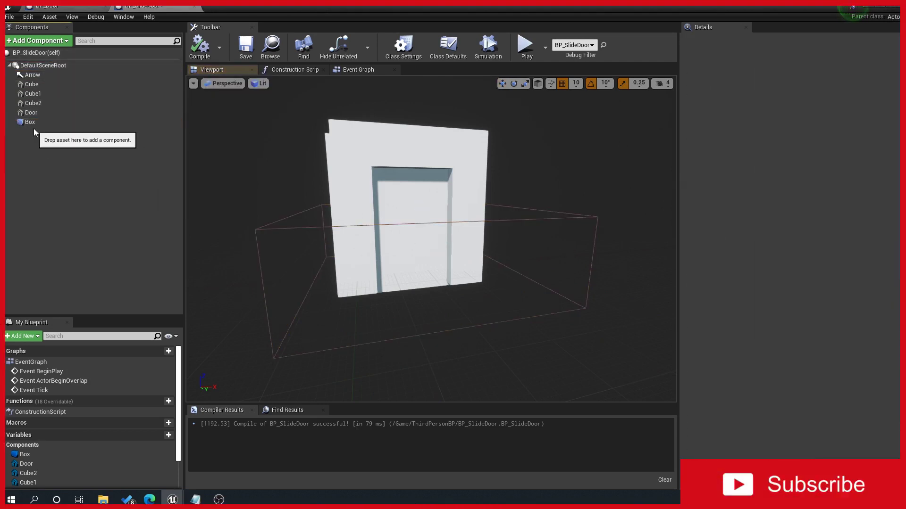
# - Add an On Component Begin Overlap event for the Box component
pyautogui.click(33, 123)
pyautogui.scroll(-10, 865, 356)
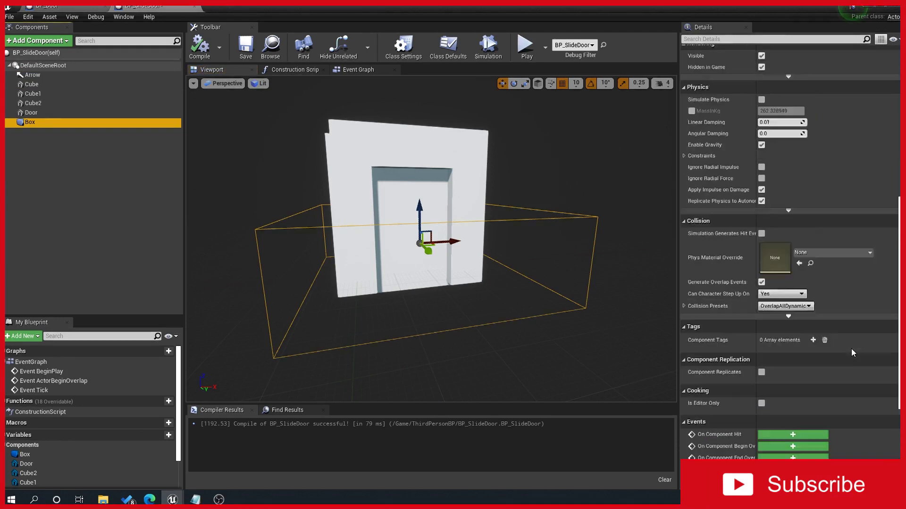
pyautogui.scroll(-3, 851, 349)
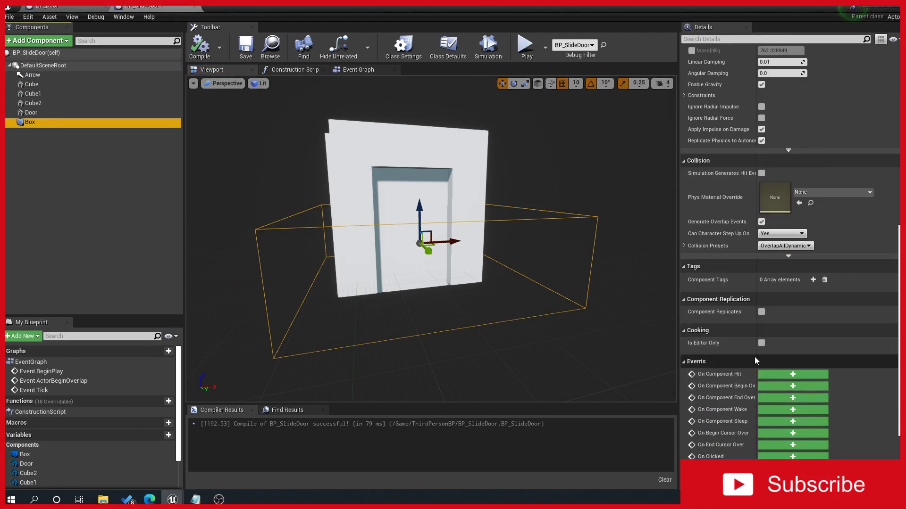
pyautogui.moveTo(755, 357); pyautogui.dragTo(782, 356)
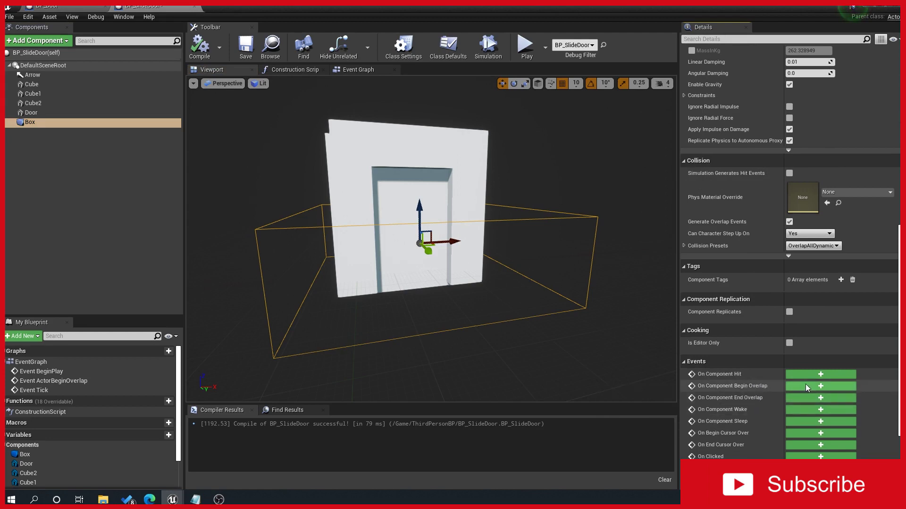
pyautogui.click(820, 386)
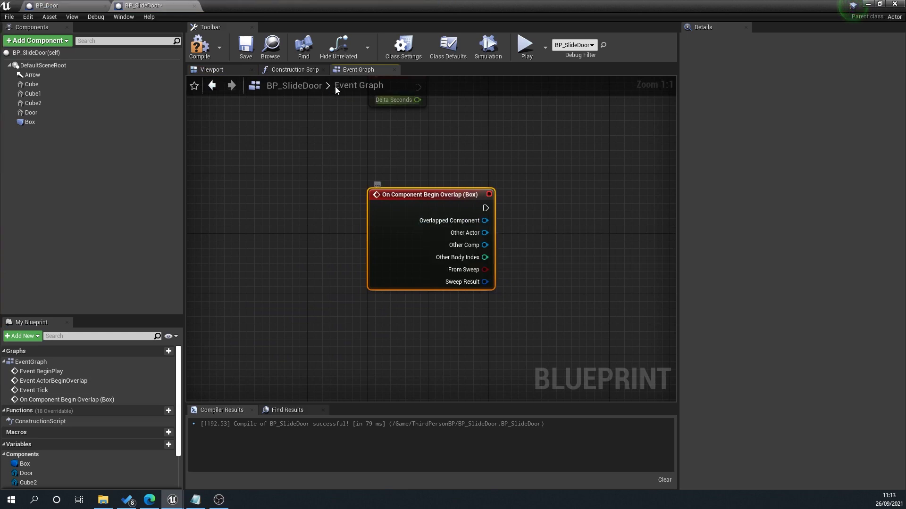
# - Place a Door reference below the overlap event and connect a Get Relative Location node to it
pyautogui.moveTo(580, 236); pyautogui.dragTo(507, 251, button='right')
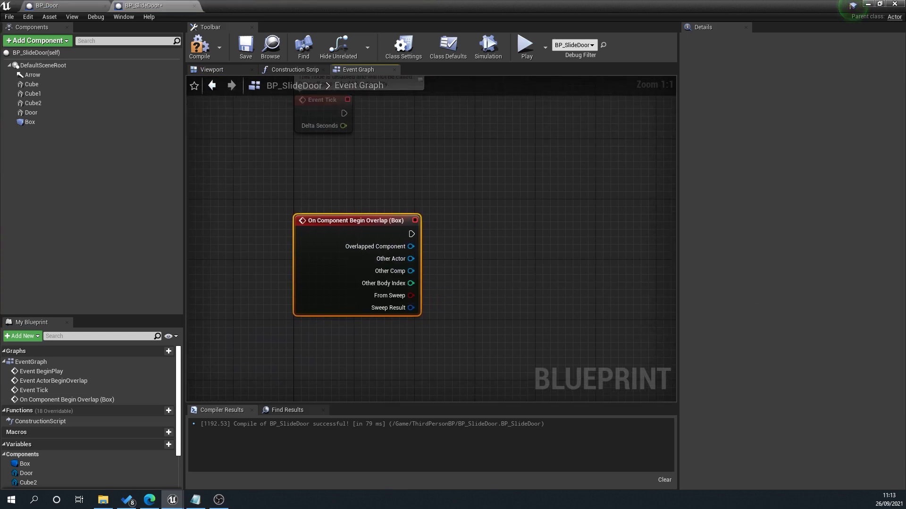
pyautogui.moveTo(452, 283); pyautogui.dragTo(406, 233, button='right')
pyautogui.moveTo(31, 113); pyautogui.dragTo(319, 317)
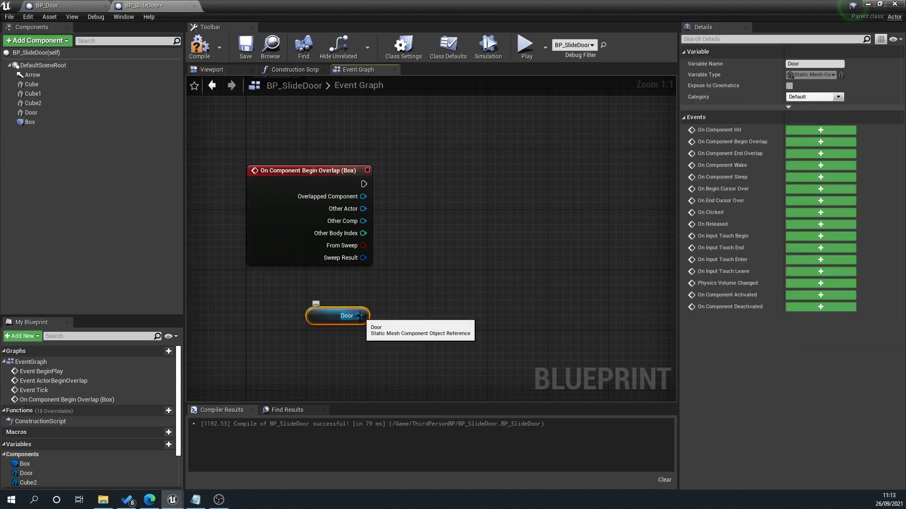
pyautogui.moveTo(360, 319); pyautogui.dragTo(343, 319, button='right')
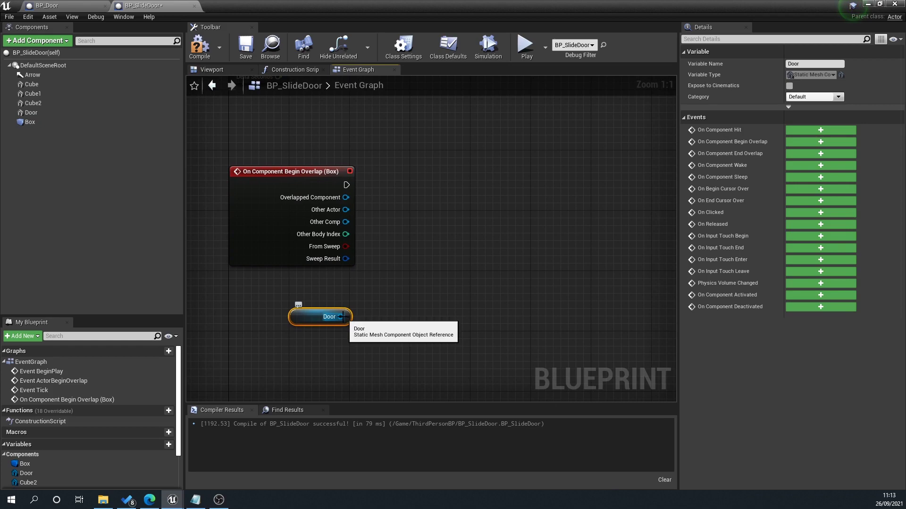
pyautogui.moveTo(342, 318); pyautogui.dragTo(421, 321)
pyautogui.write('get loca')
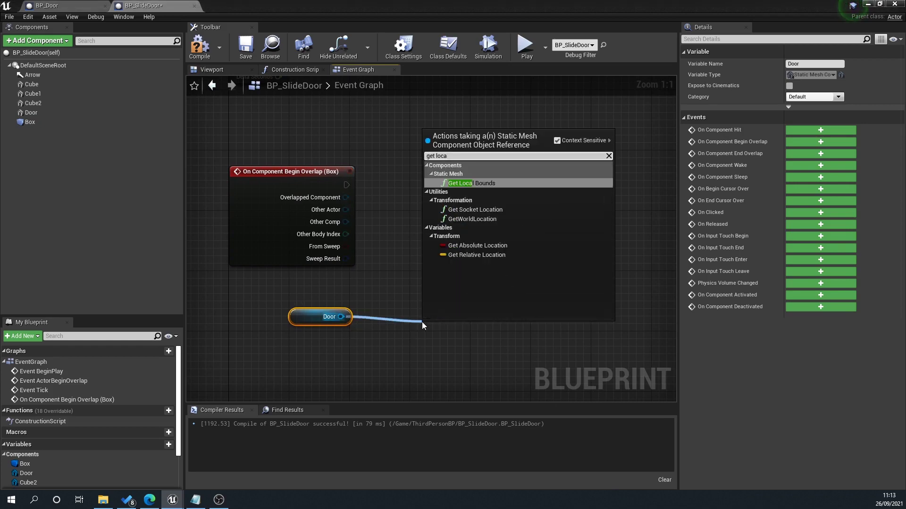
pyautogui.click(462, 253)
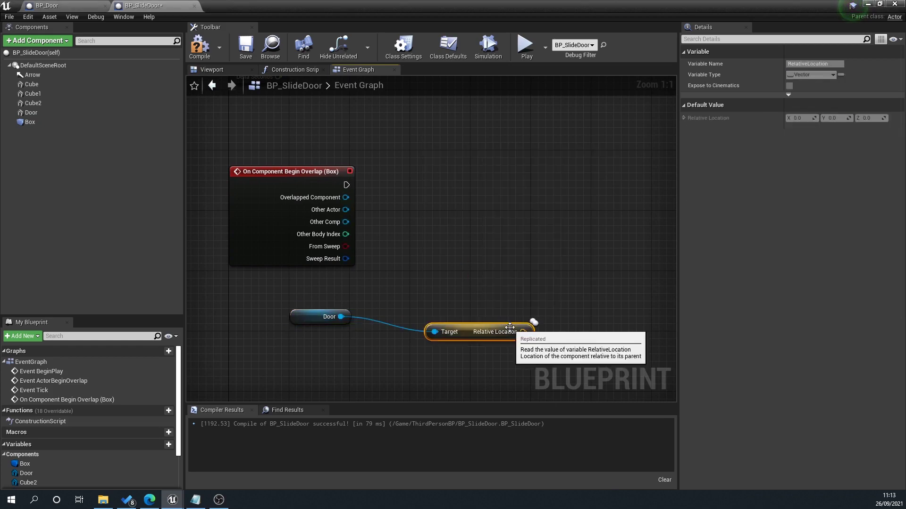
# - Split the Relative Location output of the Door's getter node into separate X, Y and Z pins
pyautogui.rightClick(501, 319)
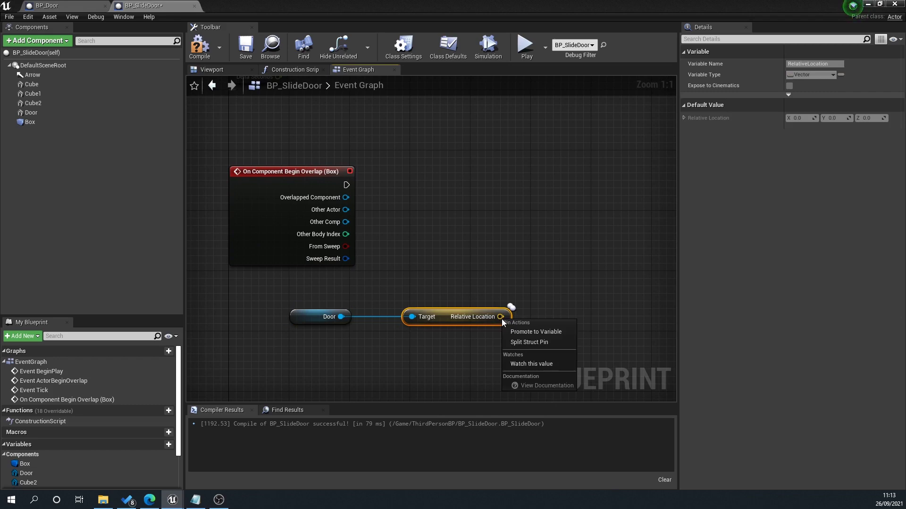
pyautogui.click(514, 340)
pyautogui.moveTo(577, 279); pyautogui.dragTo(519, 294, button='right')
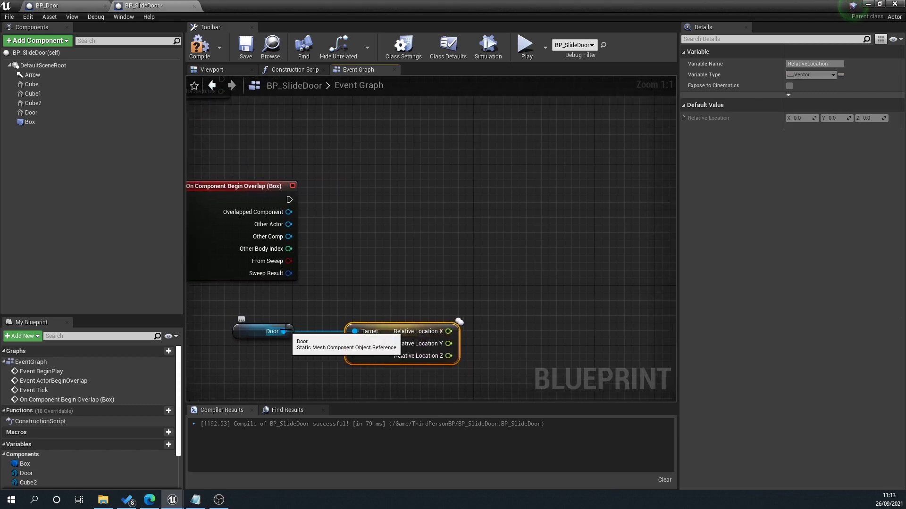
# - Add a SetRelativeLocation node targeting the Door and connect the begin overlap event's execution output to it
pyautogui.moveTo(284, 331); pyautogui.dragTo(386, 255)
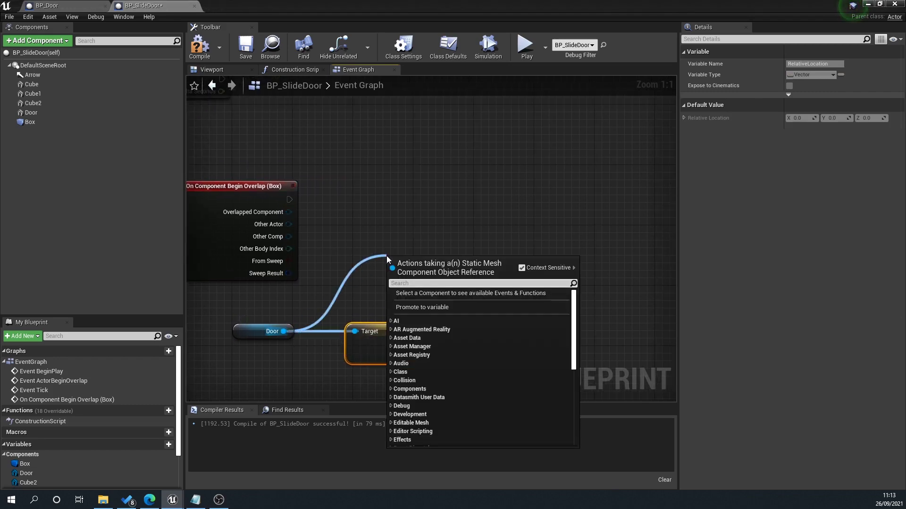
pyautogui.write('set loca')
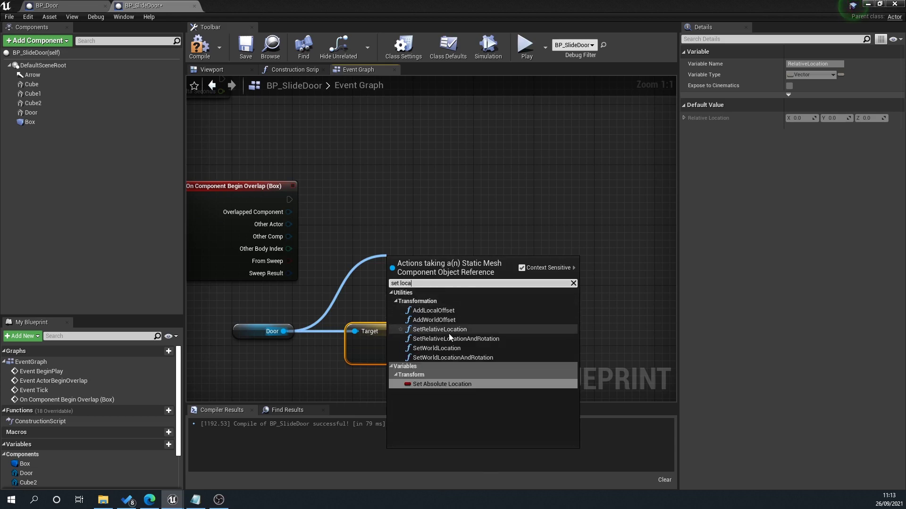
pyautogui.click(439, 329)
pyautogui.moveTo(441, 260); pyautogui.dragTo(511, 197)
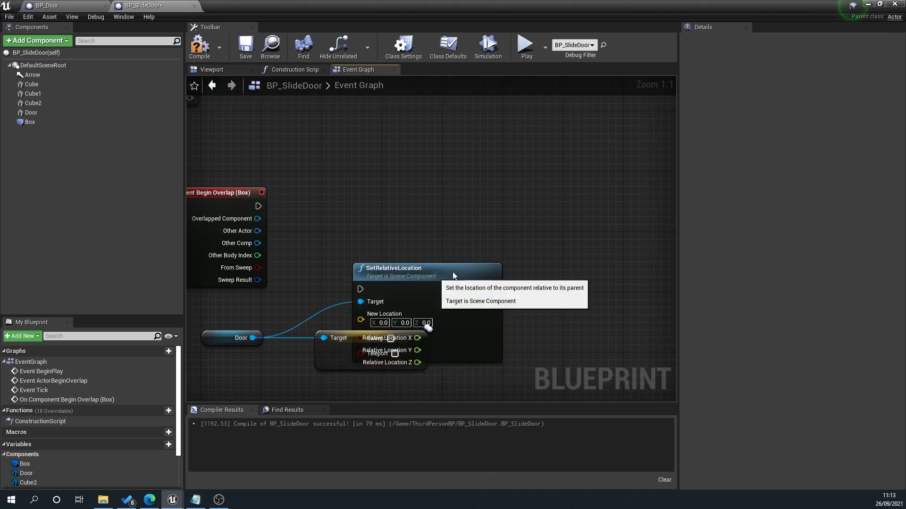
pyautogui.moveTo(453, 276); pyautogui.dragTo(566, 216)
pyautogui.moveTo(256, 208); pyautogui.dragTo(474, 228)
pyautogui.moveTo(518, 209); pyautogui.dragTo(523, 178)
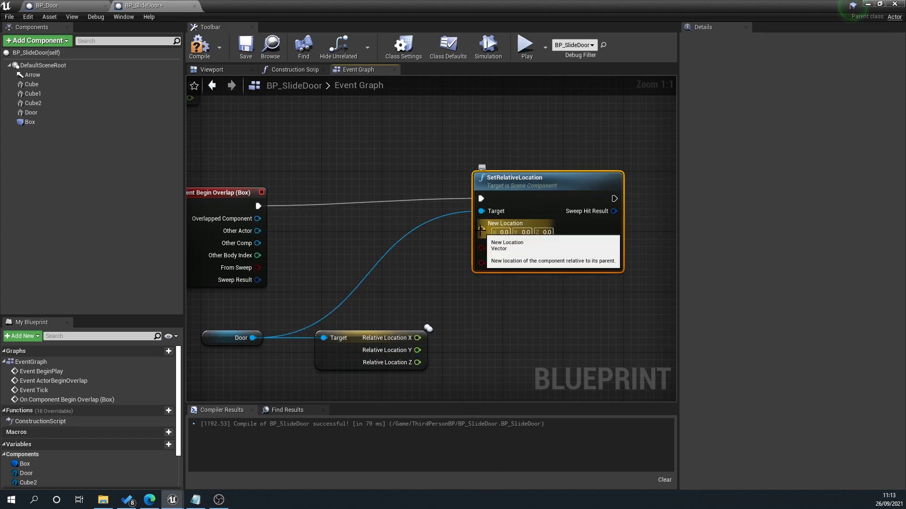
# - Split the New Location input of SetRelativeLocation and connect the Door's relative location X and Y to its X and Y inputs
pyautogui.rightClick(481, 230)
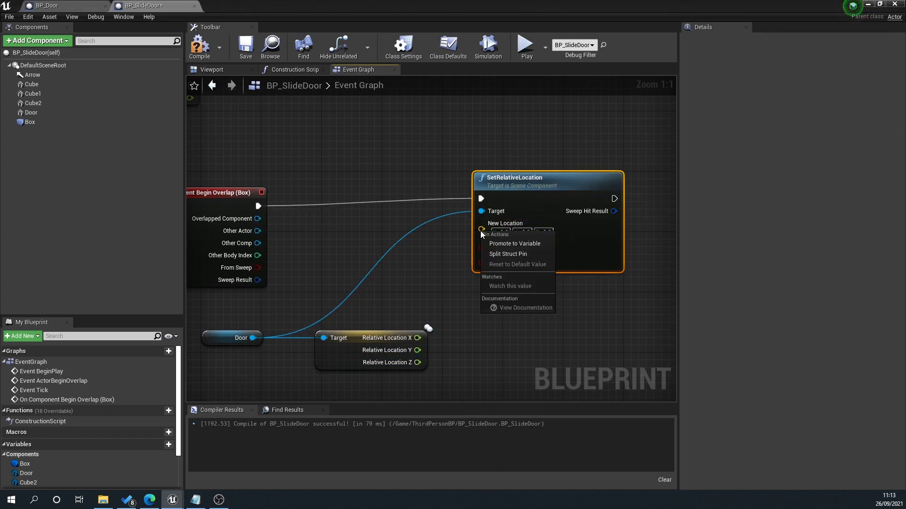
pyautogui.click(484, 255)
pyautogui.moveTo(531, 178); pyautogui.dragTo(537, 186)
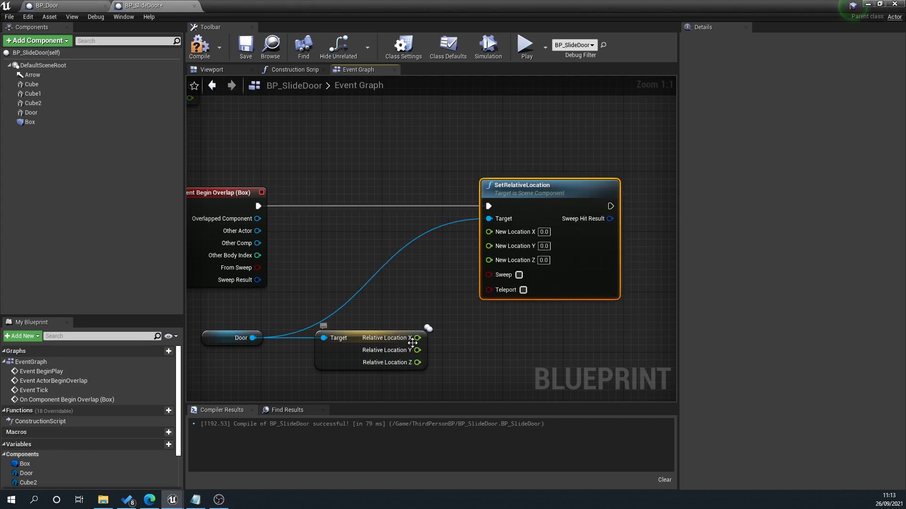
pyautogui.moveTo(417, 339)
pyautogui.mouseDown()
pyautogui.moveTo(489, 231)
pyautogui.moveTo(435, 338)
pyautogui.moveTo(418, 350)
pyautogui.mouseUp()
pyautogui.moveTo(465, 341); pyautogui.dragTo(466, 306, button='right')
# - Set New Location Z of the SetRelativeLocation node to 400, and compile and save the blueprint
pyautogui.click(551, 221)
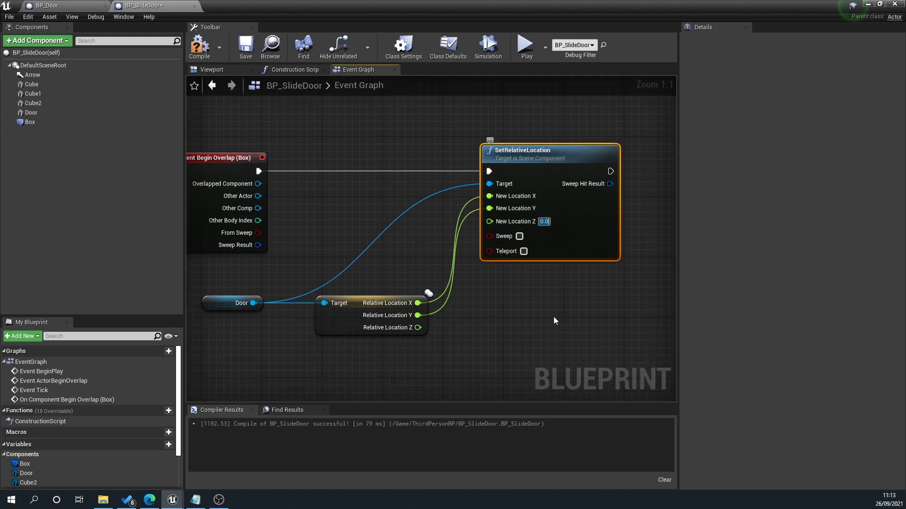
pyautogui.write('400.0')
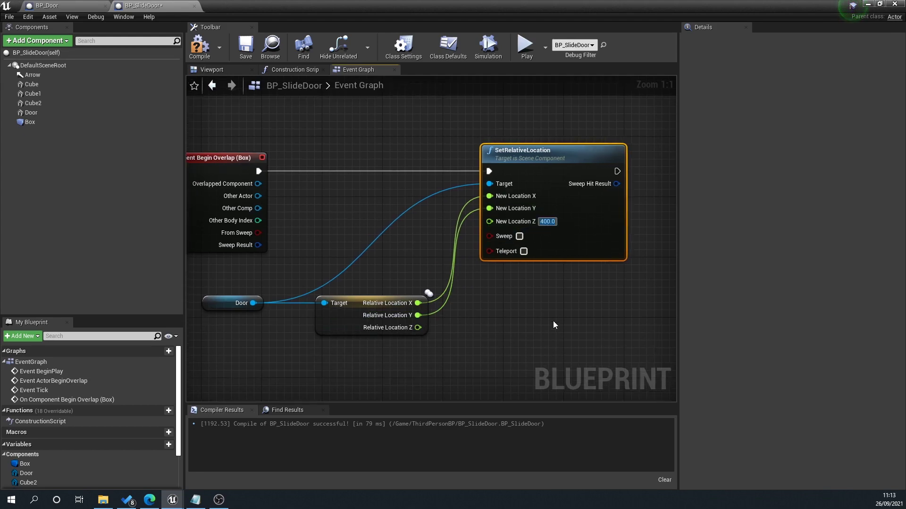
pyautogui.click(198, 47)
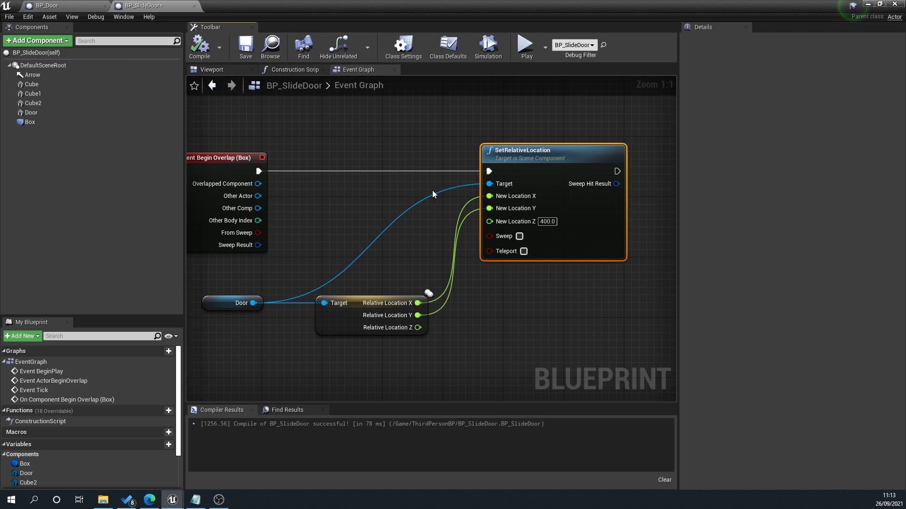
pyautogui.click(250, 53)
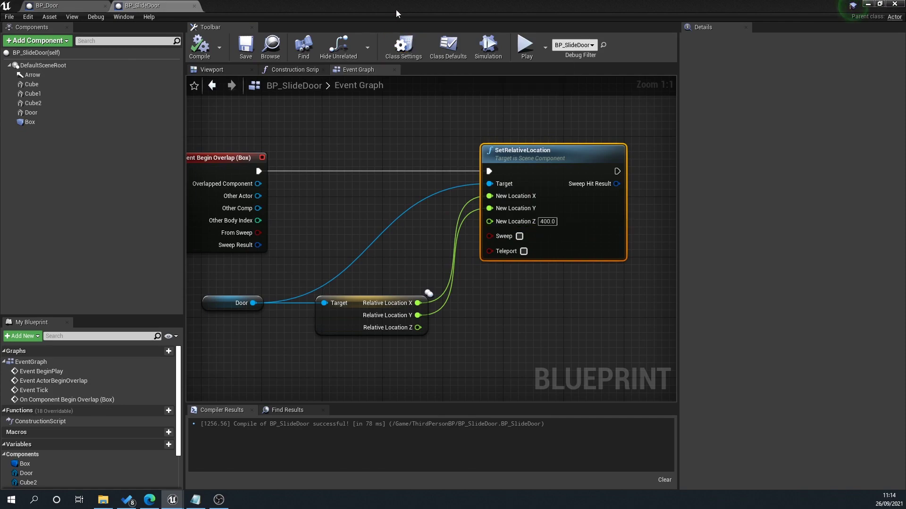
# - Play the level and run the character up to the sliding door and back to test the opening
pyautogui.moveTo(396, 10); pyautogui.dragTo(767, 153)
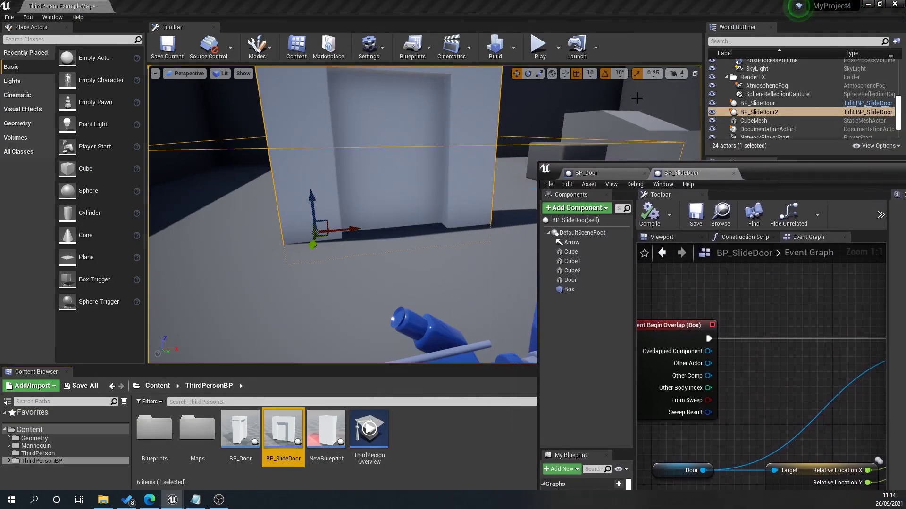
pyautogui.click(540, 45)
pyautogui.press('w')
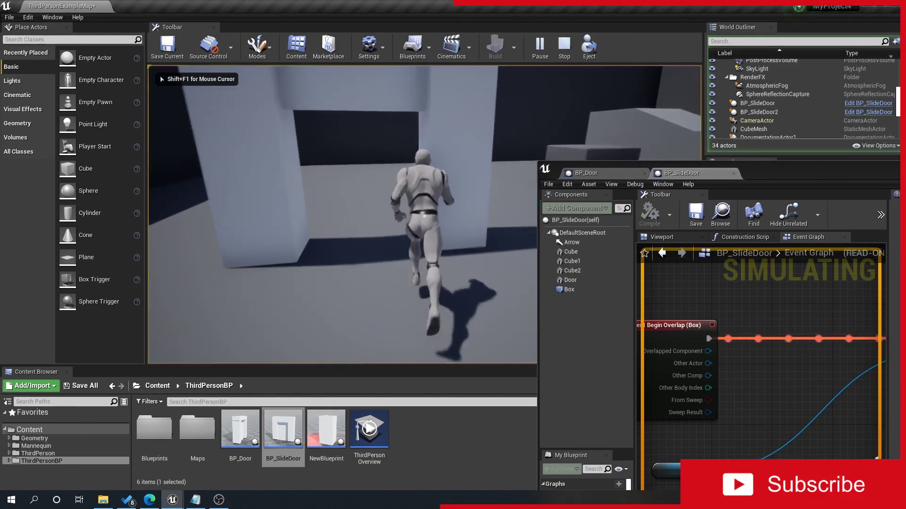
pyautogui.press('s')
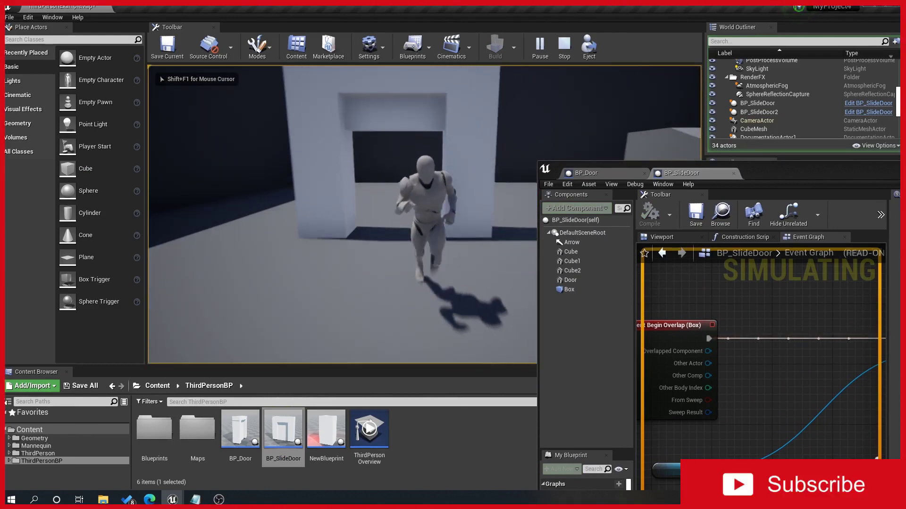
pyautogui.press('Escape')
# - Add an On Component End Overlap event for the Box component below the begin overlap nodes
pyautogui.doubleClick(816, 180)
pyautogui.scroll(-2, 577, 328)
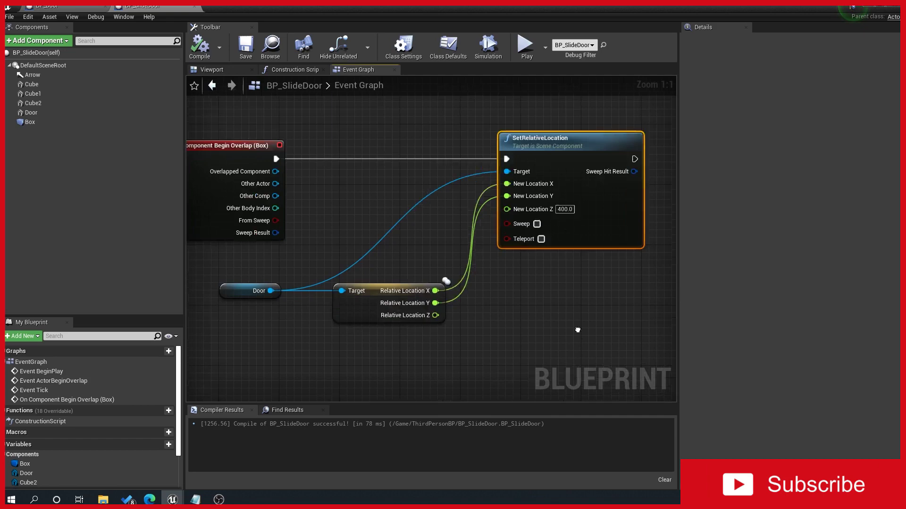
pyautogui.scroll(-1, 465, 327)
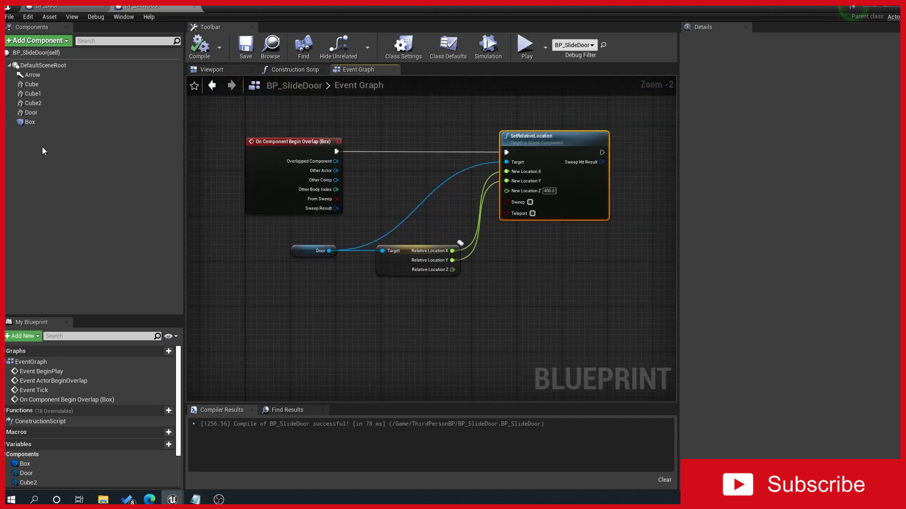
pyautogui.click(30, 122)
pyautogui.scroll(-5, 766, 355)
pyautogui.scroll(-5, 766, 352)
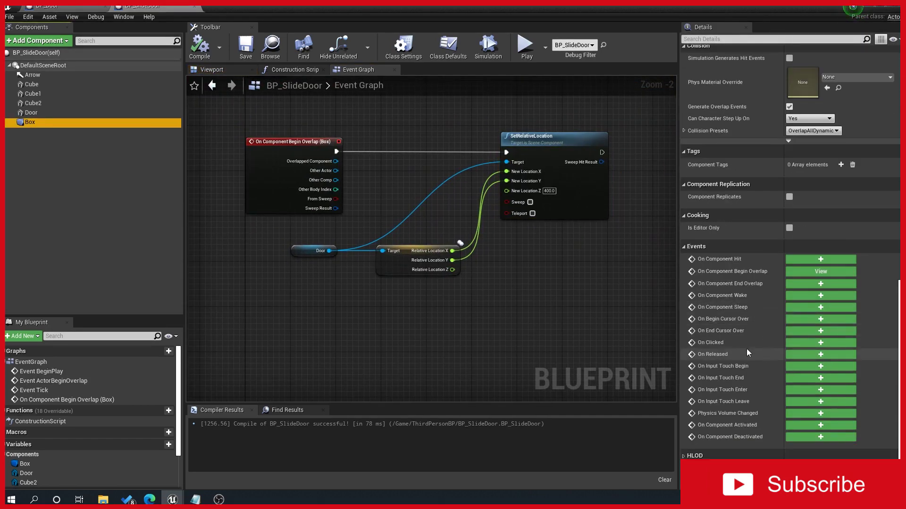
pyautogui.click(807, 283)
pyautogui.moveTo(430, 355); pyautogui.dragTo(385, 383, button='right')
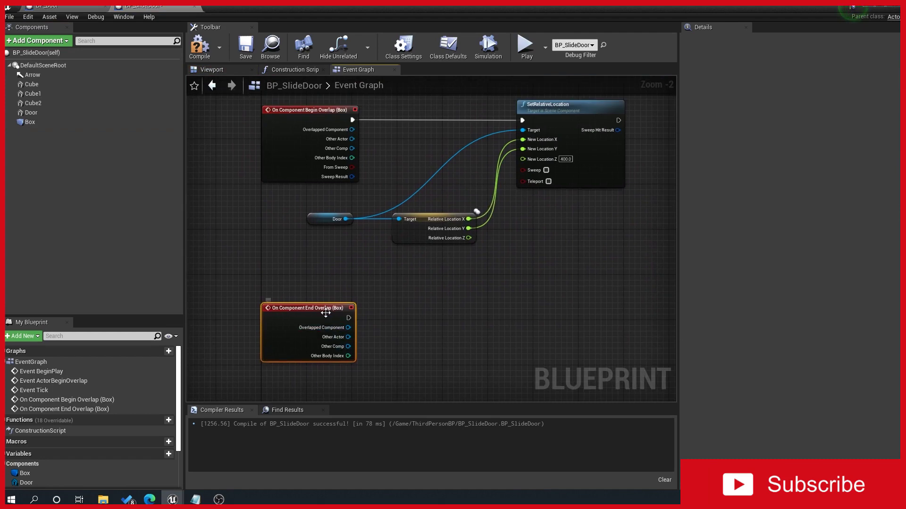
# - Copy the SetRelativeLocation node and paste the duplicate beside the end overlap event
pyautogui.click(609, 185)
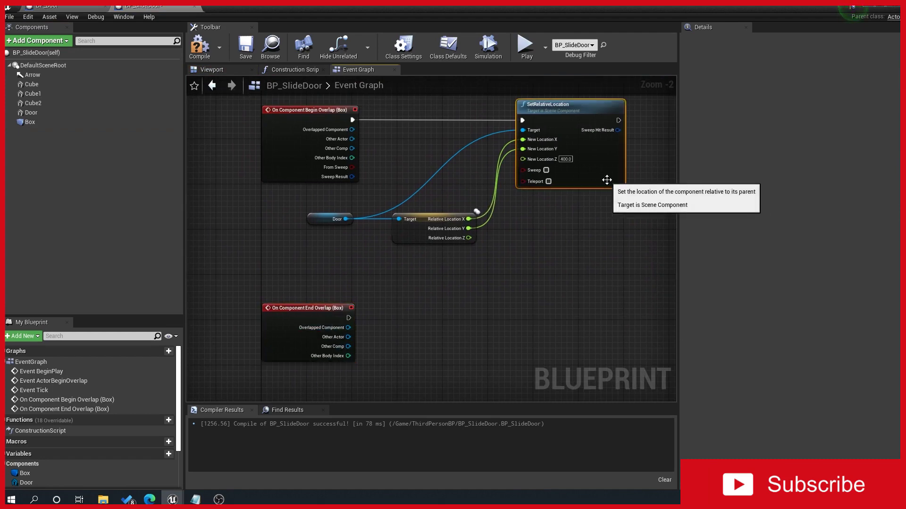
pyautogui.click(560, 283)
pyautogui.moveTo(562, 301); pyautogui.dragTo(553, 304, button='right')
pyautogui.click(591, 166)
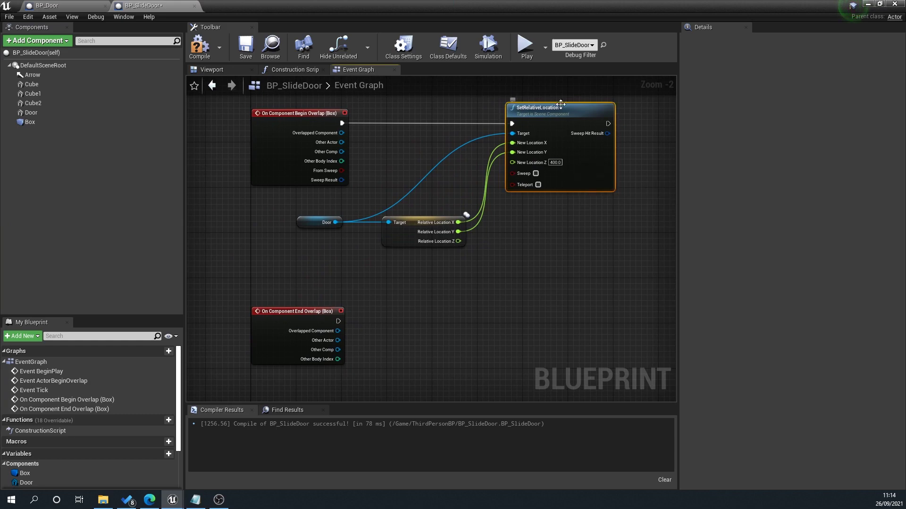
pyautogui.hotkey('ctrl', 'v')
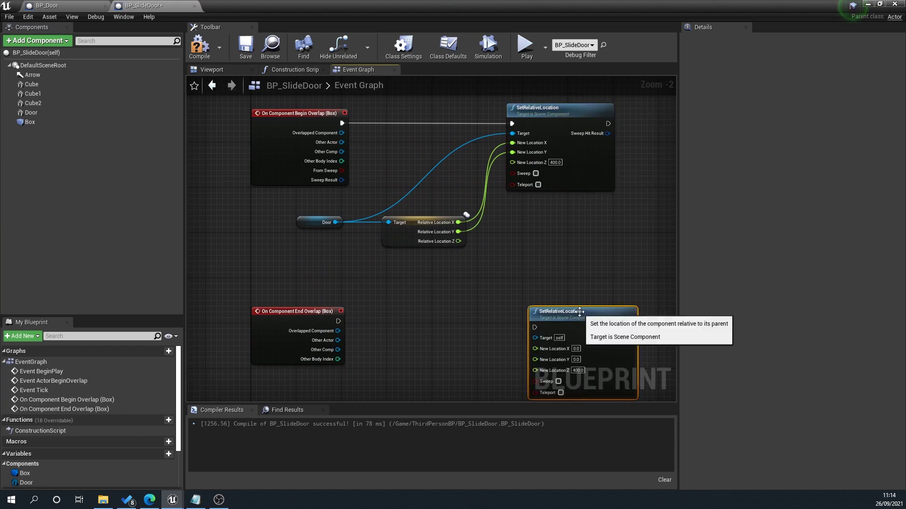
# - Connect the end overlap event, the Door reference and the relative location X and Y to the duplicated SetRelativeLocation node
pyautogui.moveTo(477, 272); pyautogui.dragTo(445, 218, button='right')
pyautogui.moveTo(305, 267); pyautogui.dragTo(491, 268)
pyautogui.moveTo(303, 169); pyautogui.dragTo(491, 278)
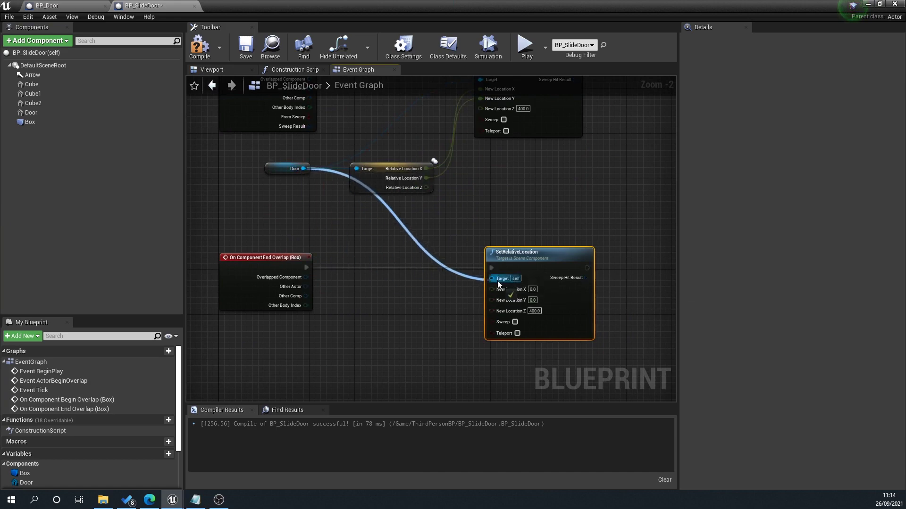
pyautogui.moveTo(425, 168); pyautogui.dragTo(491, 296)
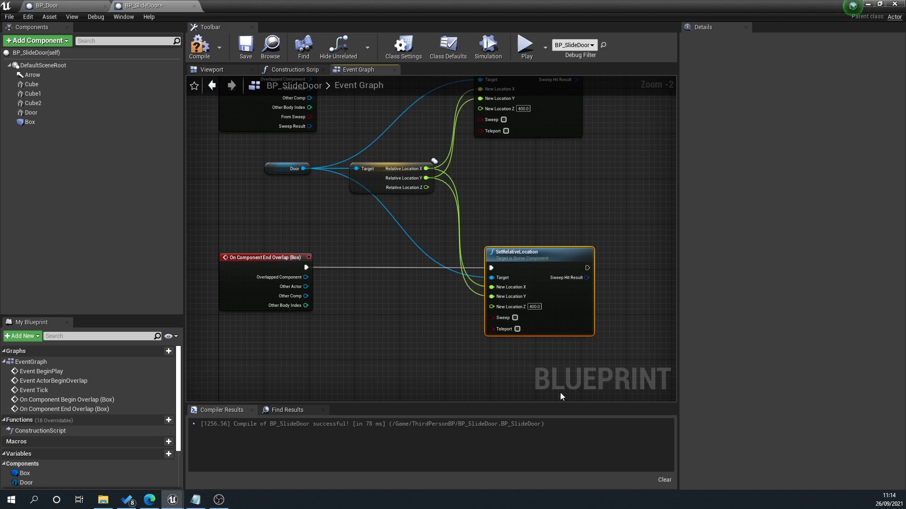
# - Set New Location Z of the end overlap's SetRelativeLocation node to 150 and compile the blueprint
pyautogui.click(534, 306)
pyautogui.write('150')
pyautogui.press('Return')
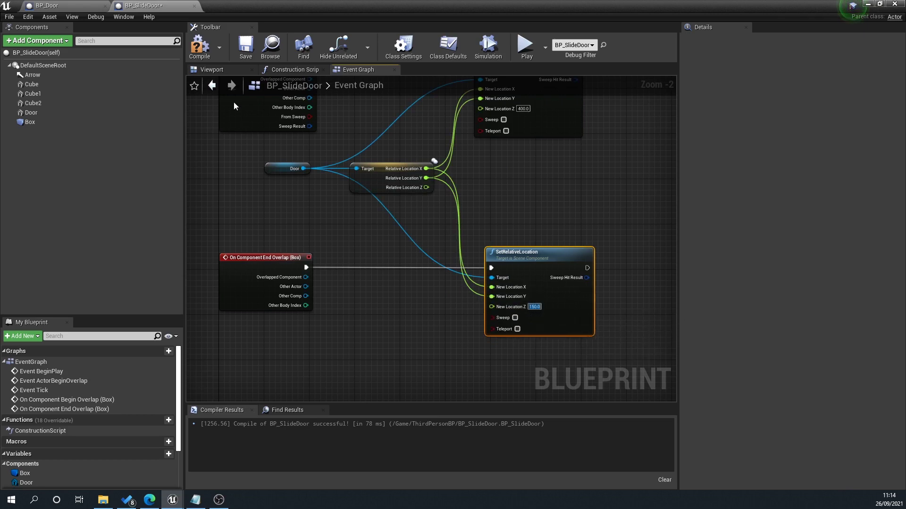
pyautogui.click(199, 46)
# - Play the level and run the character toward the sliding door to test its opening and closing
pyautogui.doubleClick(301, 7)
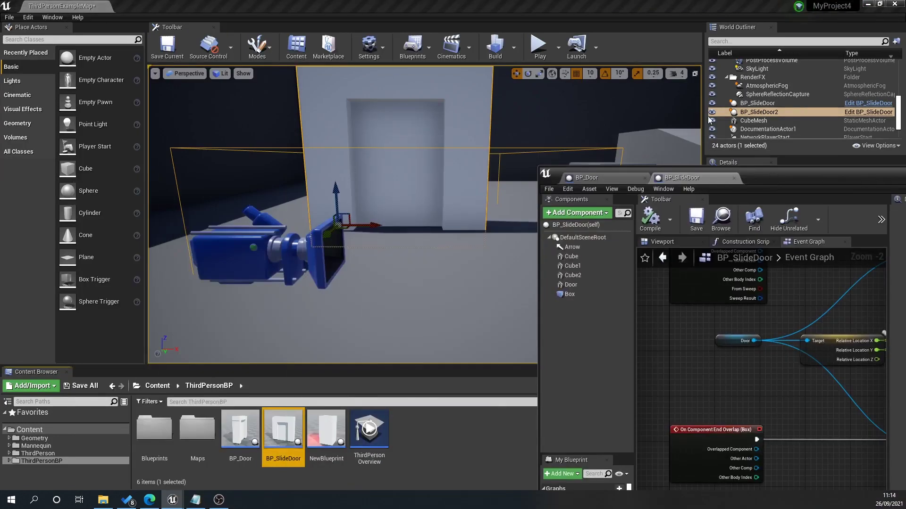
pyautogui.click(540, 45)
pyautogui.press('w')
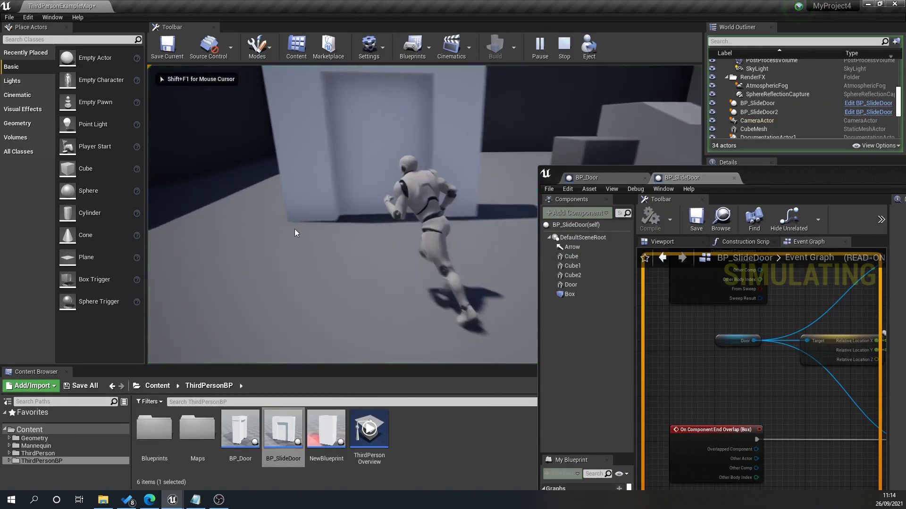
pyautogui.press('Escape')
pyautogui.click(899, 8)
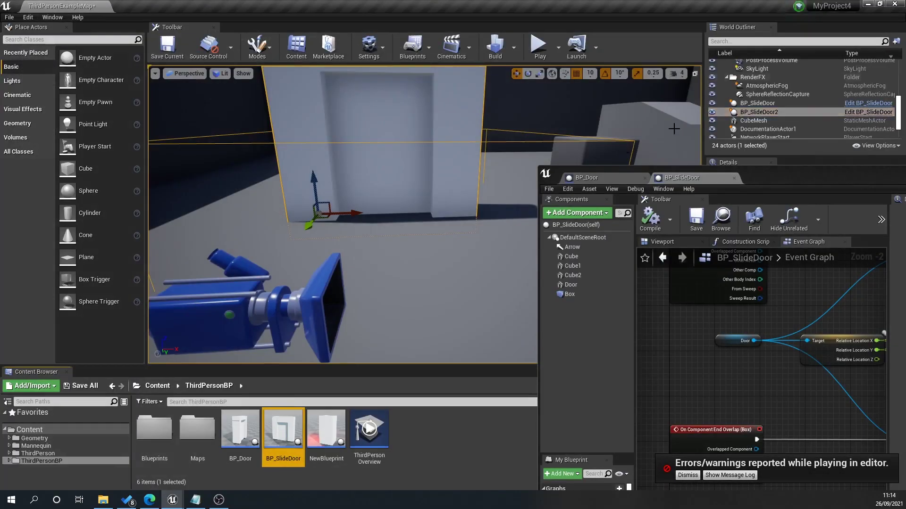
# - Replay the level after checking the blueprint, and review the play-in-editor errors in the message log
pyautogui.doubleClick(817, 177)
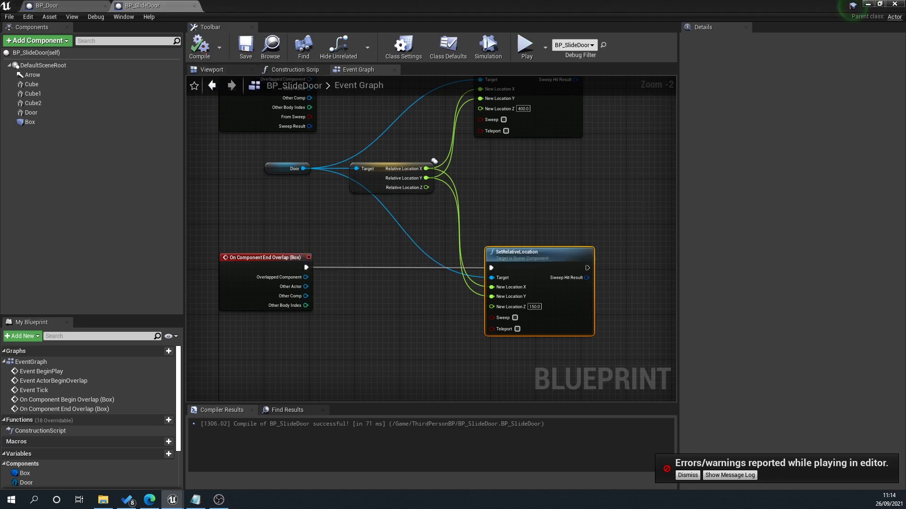
pyautogui.hotkey('alt', 'Tab')
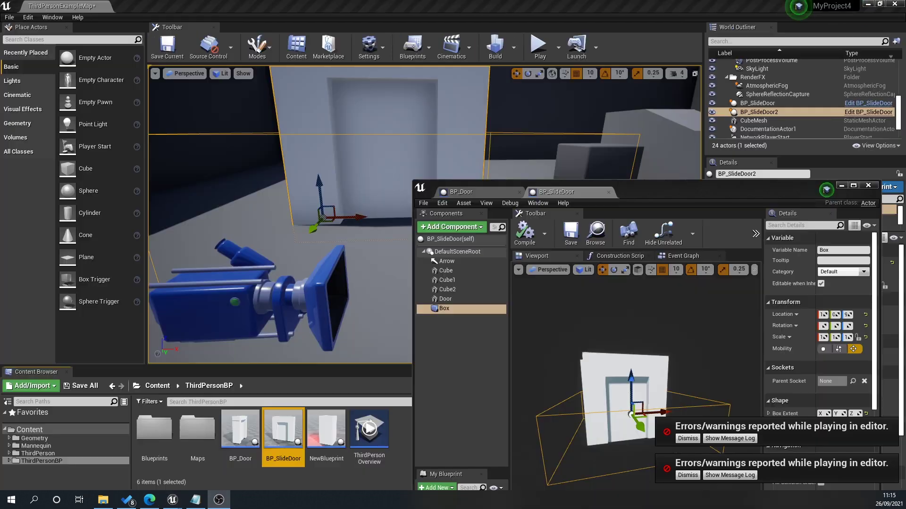
pyautogui.click(538, 45)
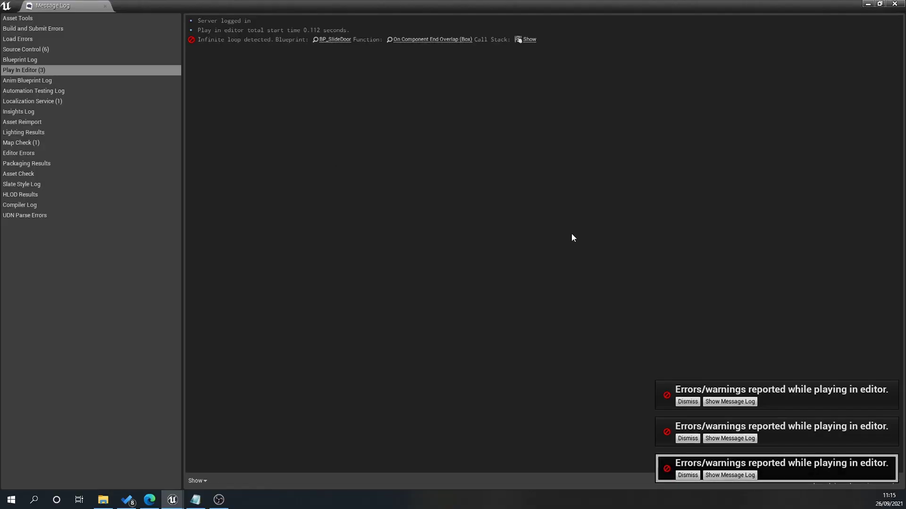
pyautogui.click(894, 4)
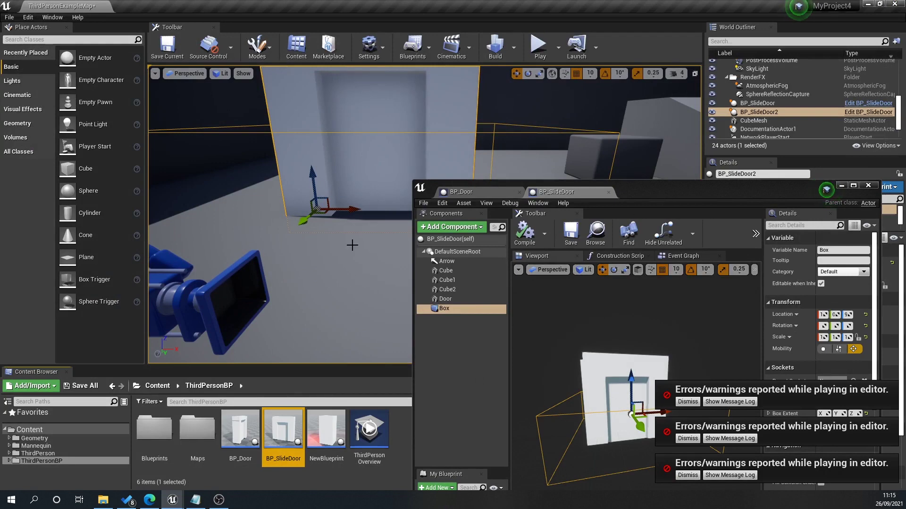
# - Raise the collision box slightly off the floor in the BP_SlideDoor viewport and compile the blueprint
pyautogui.moveTo(276, 209); pyautogui.dragTo(198, 235, button='middle')
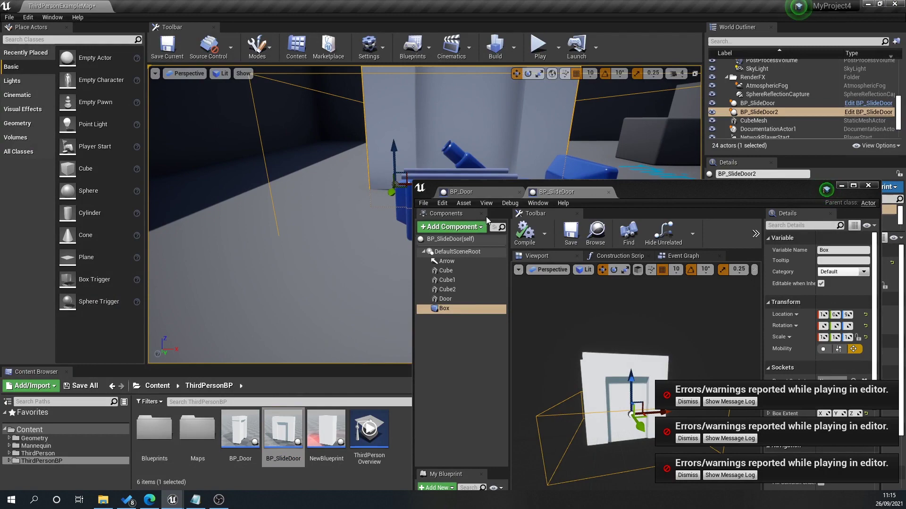
pyautogui.doubleClick(712, 194)
pyautogui.moveTo(417, 229); pyautogui.dragTo(417, 214)
pyautogui.click(199, 46)
# - Play the level and run the character to the sliding door to test it with the raised collision box
pyautogui.doubleClick(304, 9)
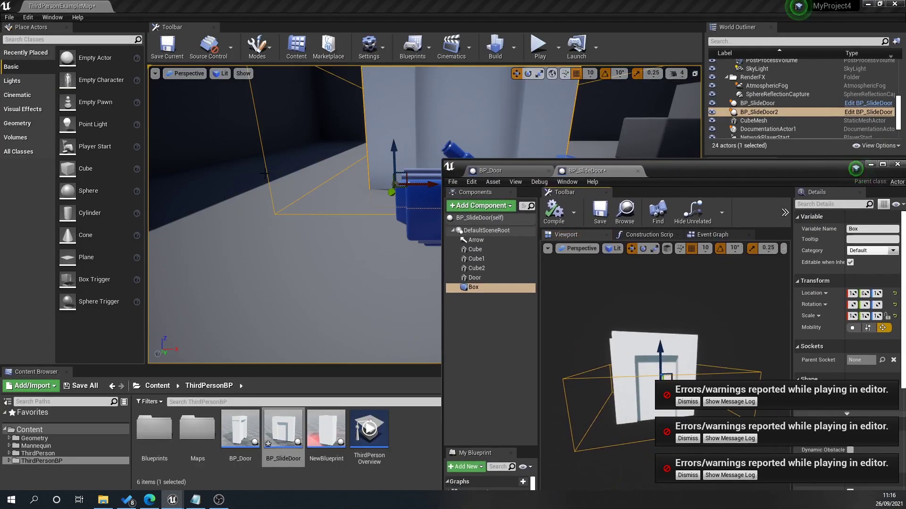
pyautogui.click(538, 46)
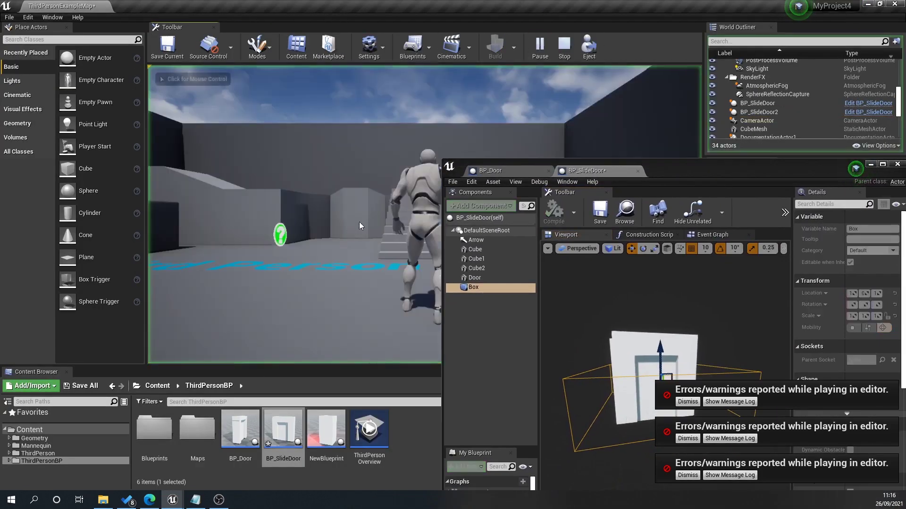
pyautogui.press('s')
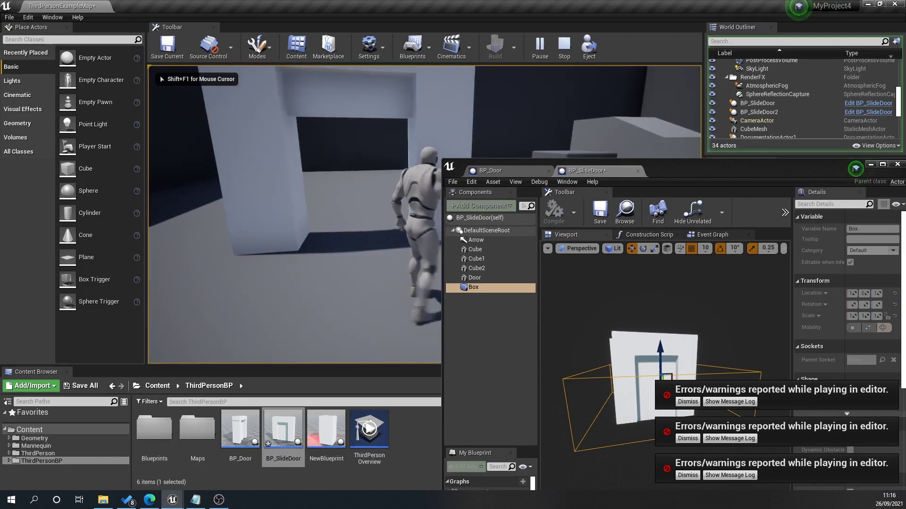
pyautogui.press('Escape')
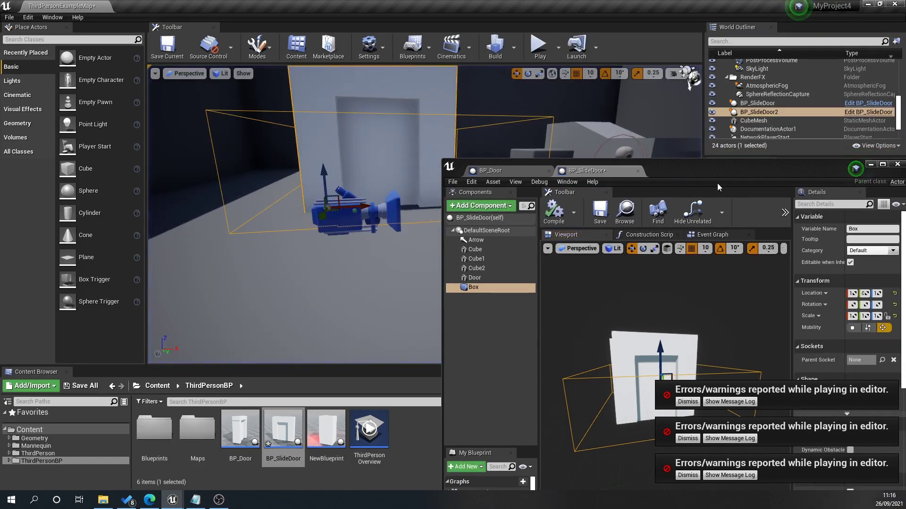
# - In BP_SlideDoor's event graph, insert a timeline named Up between the begin overlap event and its SetRelativeLocation node
pyautogui.doubleClick(714, 172)
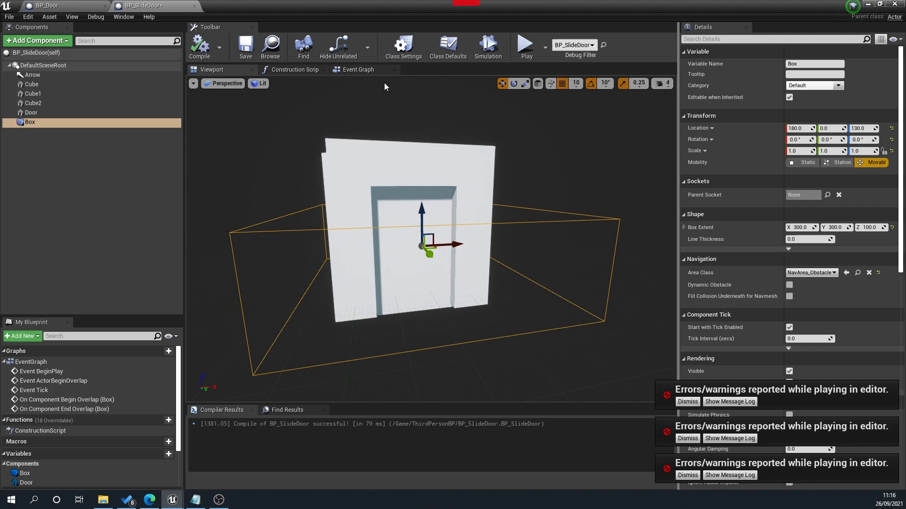
pyautogui.click(369, 70)
pyautogui.scroll(1, 547, 238)
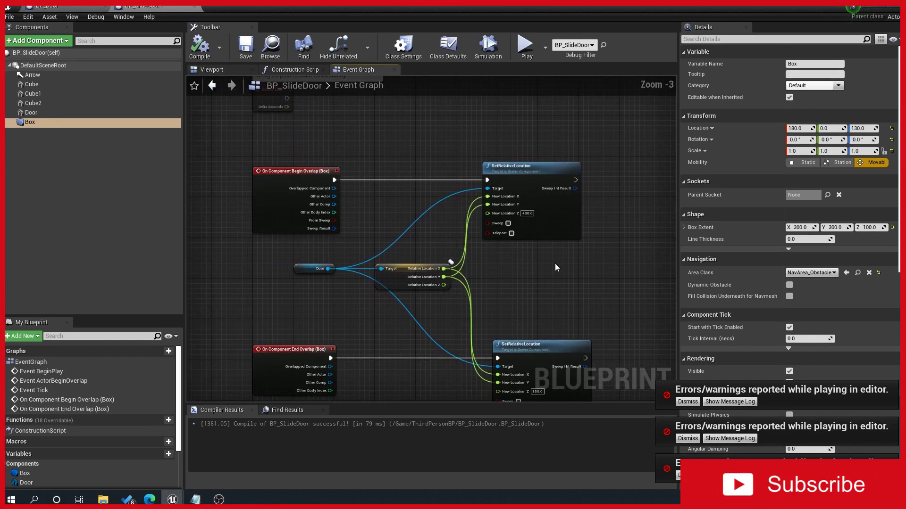
pyautogui.moveTo(343, 176); pyautogui.dragTo(393, 177)
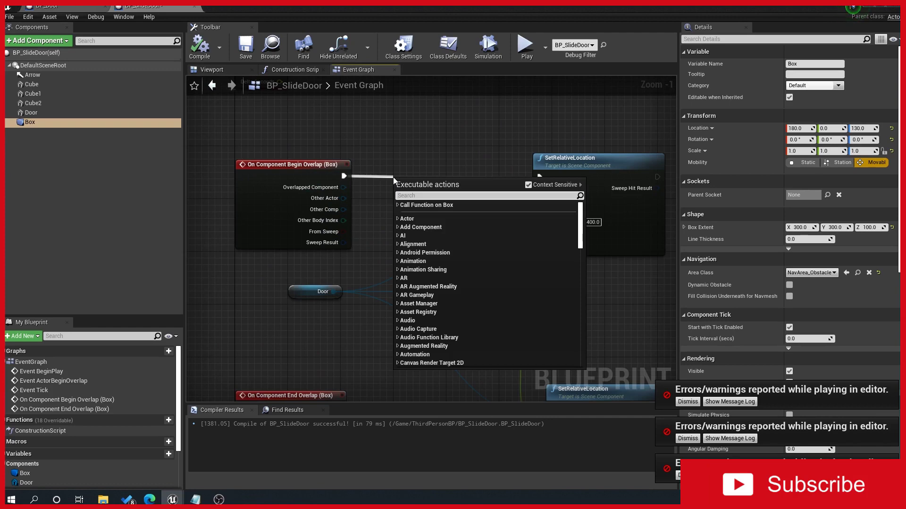
pyautogui.write('timeline')
pyautogui.press('Return')
pyautogui.write('Up')
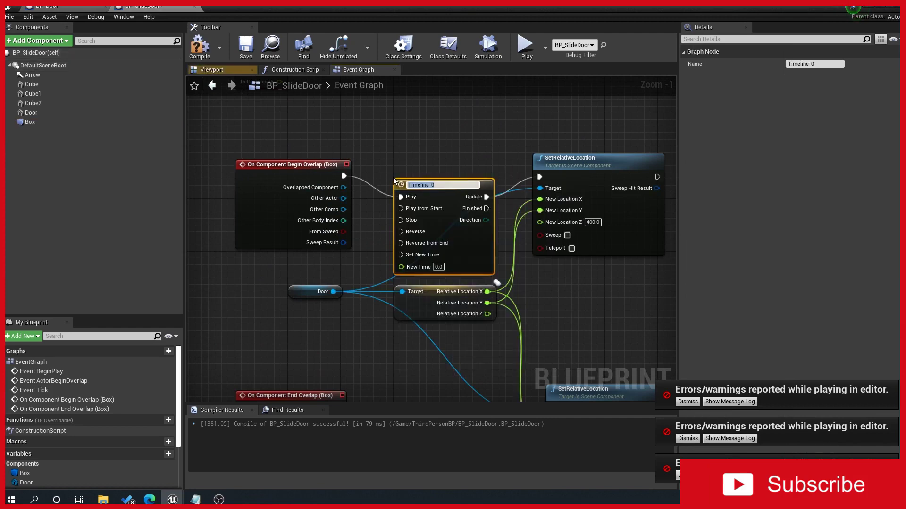
pyautogui.press('Return')
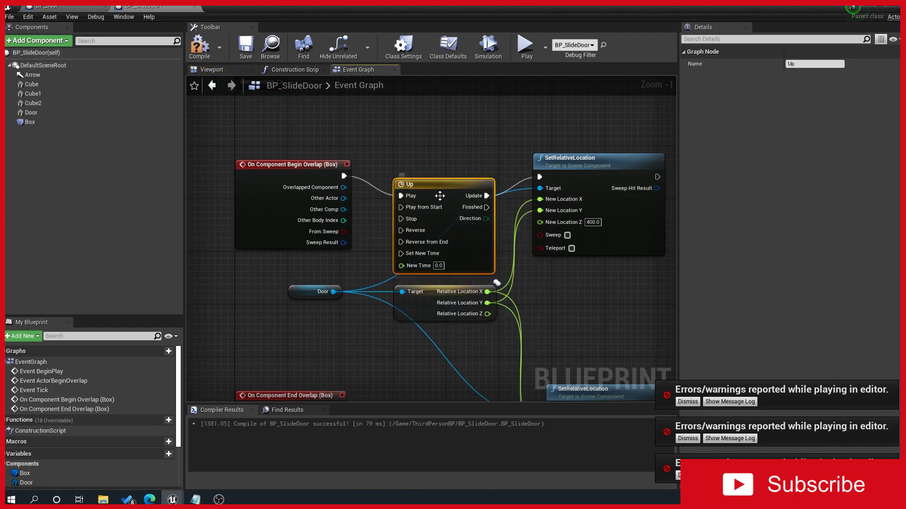
# - Align the Up timeline node with the begin overlap event and move its SetRelativeLocation node farther away to make room
pyautogui.moveTo(443, 190); pyautogui.dragTo(438, 157)
pyautogui.moveTo(604, 171); pyautogui.dragTo(496, 178, button='right')
pyautogui.moveTo(494, 178); pyautogui.dragTo(580, 173)
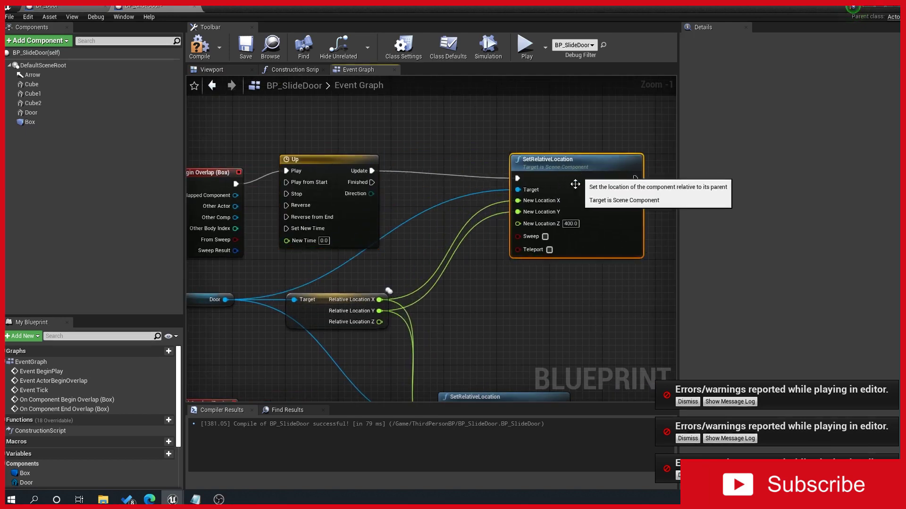
pyautogui.moveTo(504, 258); pyautogui.dragTo(522, 276, button='right')
pyautogui.moveTo(370, 231); pyautogui.dragTo(384, 244)
# - Add a float track named Up to the Up timeline and set the timeline's length to 2
pyautogui.doubleClick(384, 245)
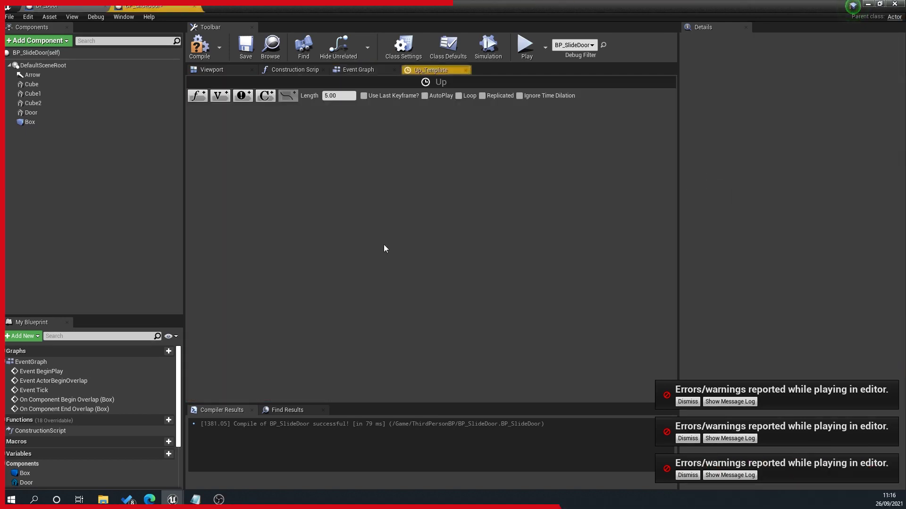
pyautogui.click(197, 97)
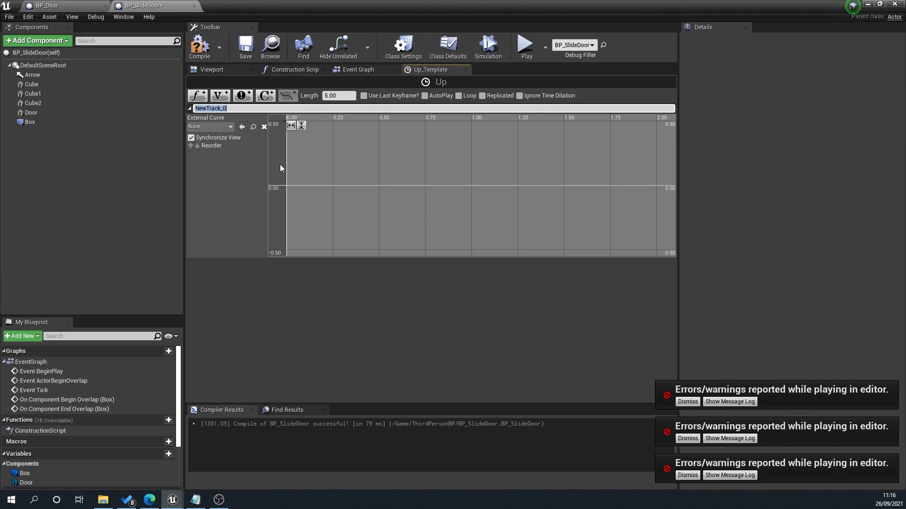
pyautogui.write('Up')
pyautogui.press('Return')
pyautogui.click(347, 95)
pyautogui.write('2')
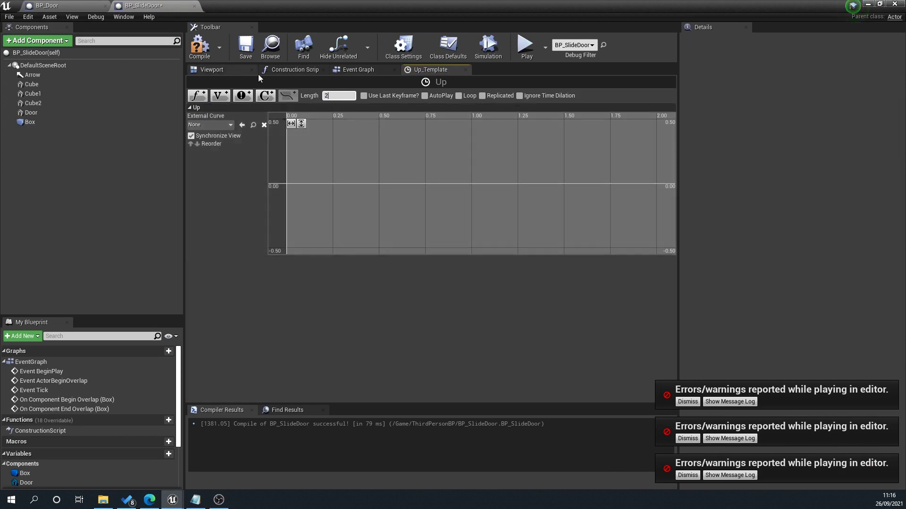
pyautogui.press('Return')
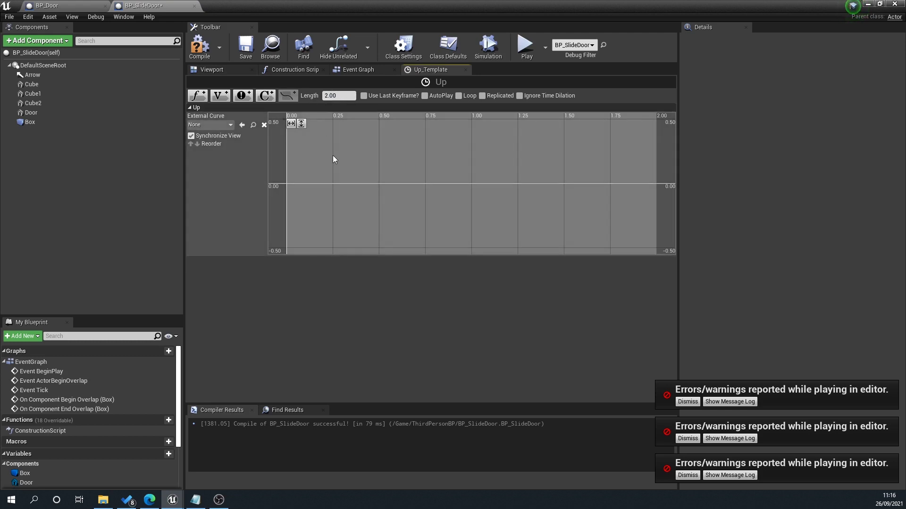
# - Add two keys to the Up track, value 150 at time 0 and value 400 at time 2, fit the curve in view and compile
pyautogui.keyDown('shift'); pyautogui.click(303, 178); pyautogui.keyUp('shift')
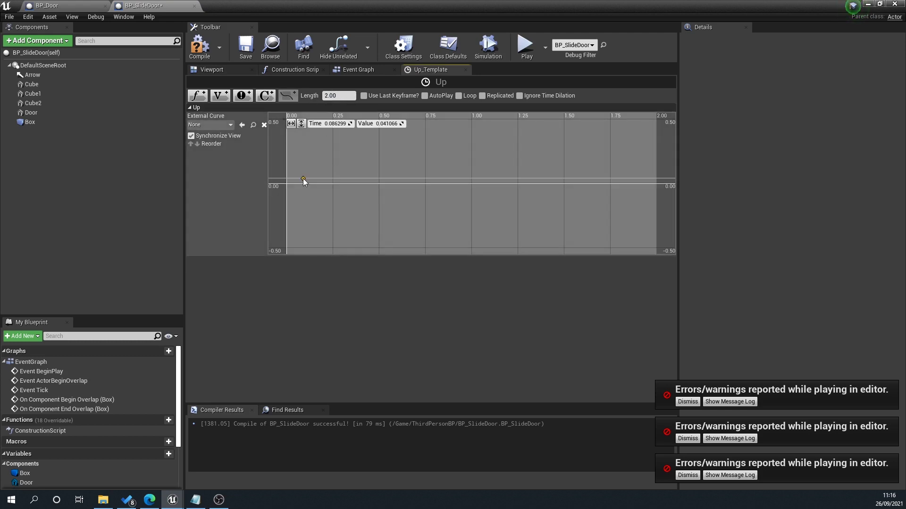
pyautogui.keyDown('shift'); pyautogui.click(495, 179); pyautogui.keyUp('shift')
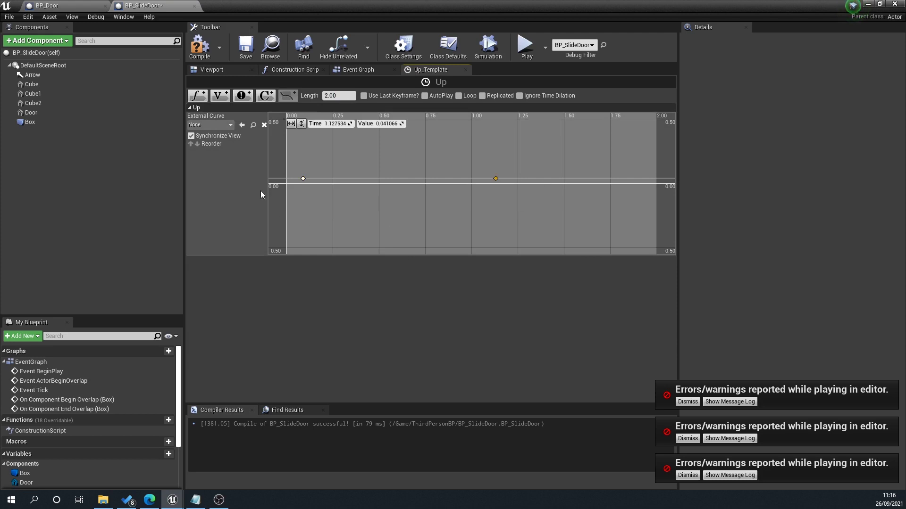
pyautogui.click(304, 178)
pyautogui.click(381, 125)
pyautogui.write('150')
pyautogui.press('Return')
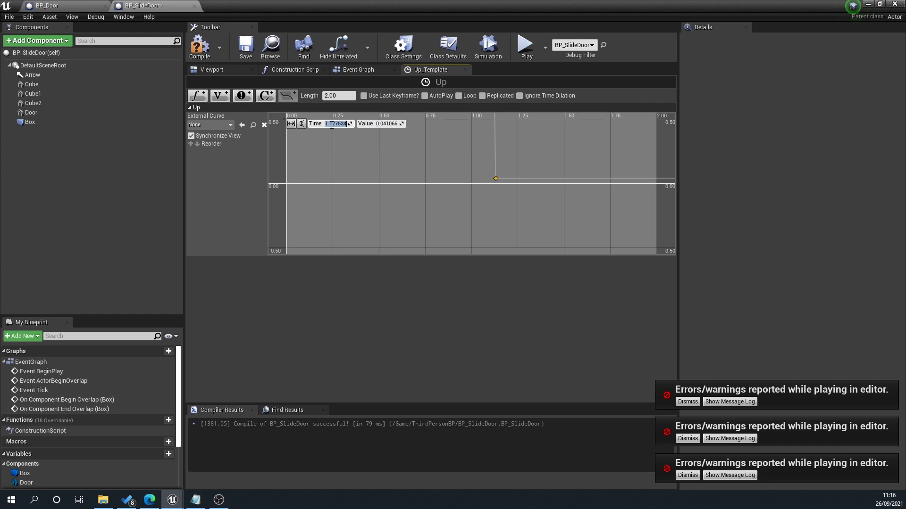
pyautogui.press('Return')
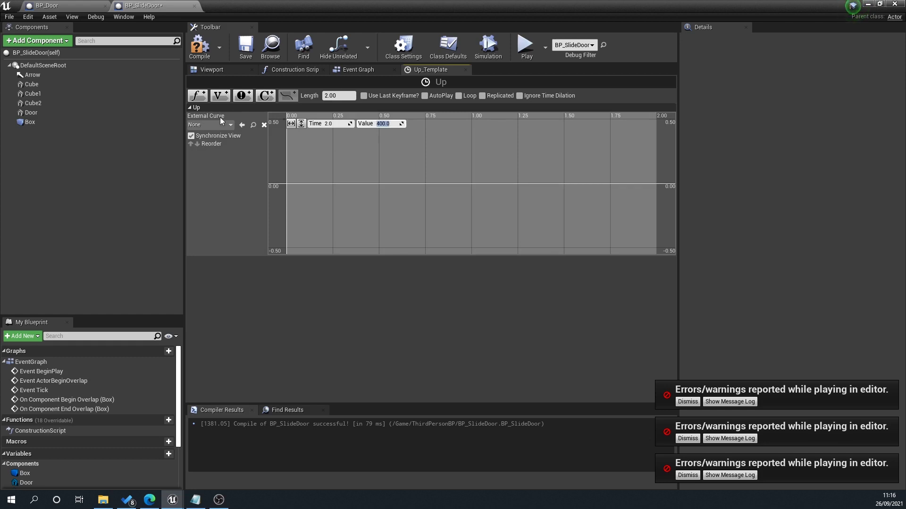
pyautogui.click(291, 124)
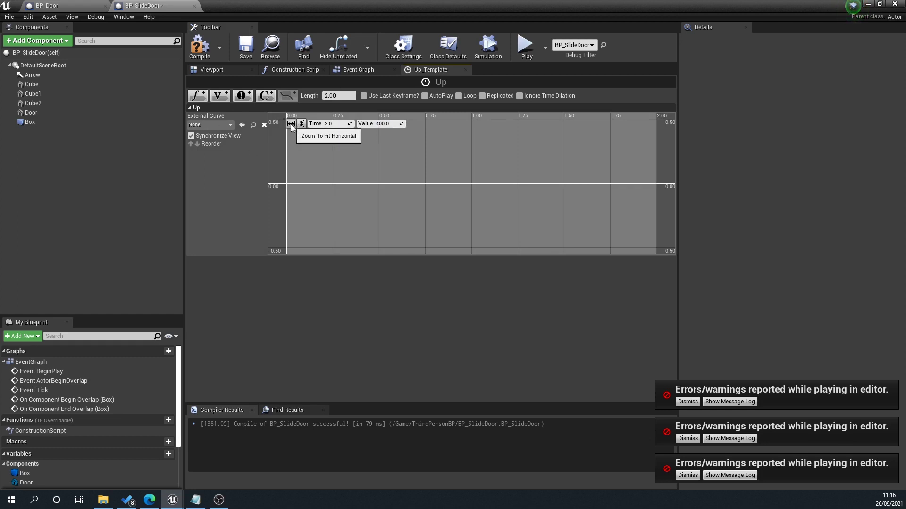
pyautogui.click(301, 124)
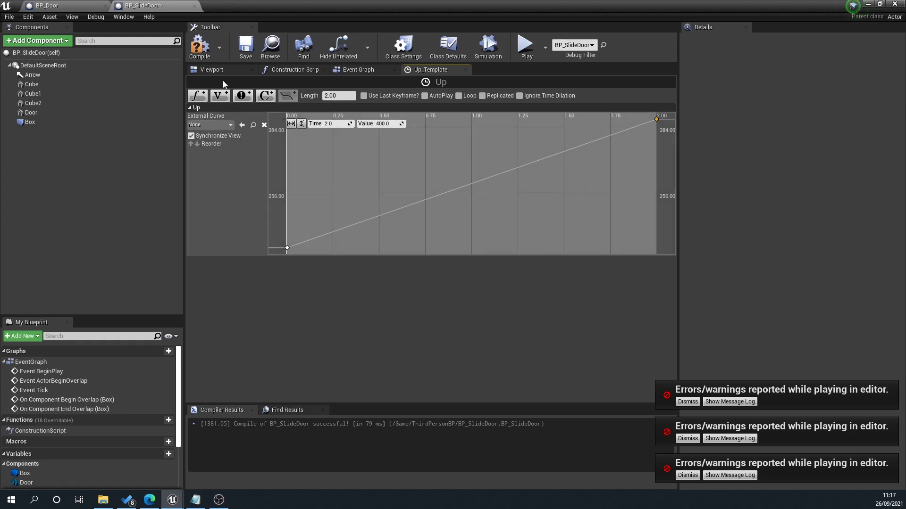
pyautogui.click(199, 47)
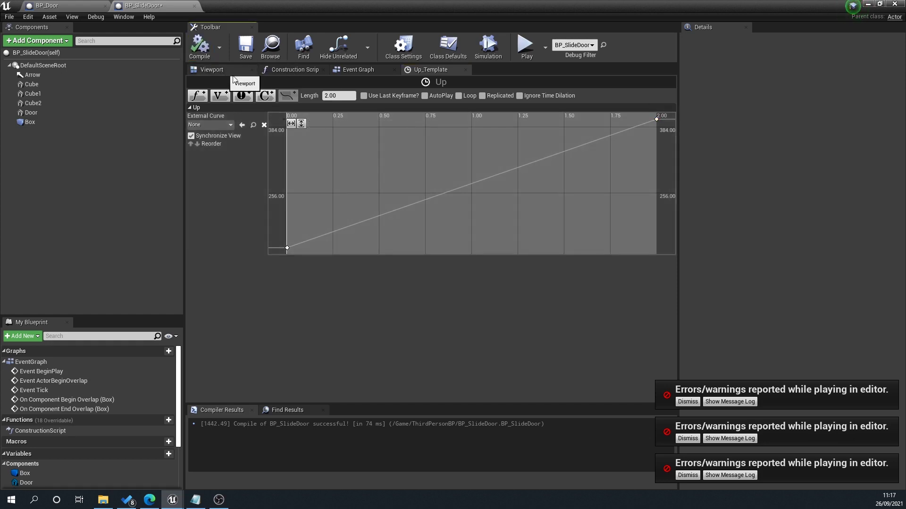
# - Connect the timeline's Up float output to New Location Z of the begin overlap's SetRelativeLocation node
pyautogui.click(372, 69)
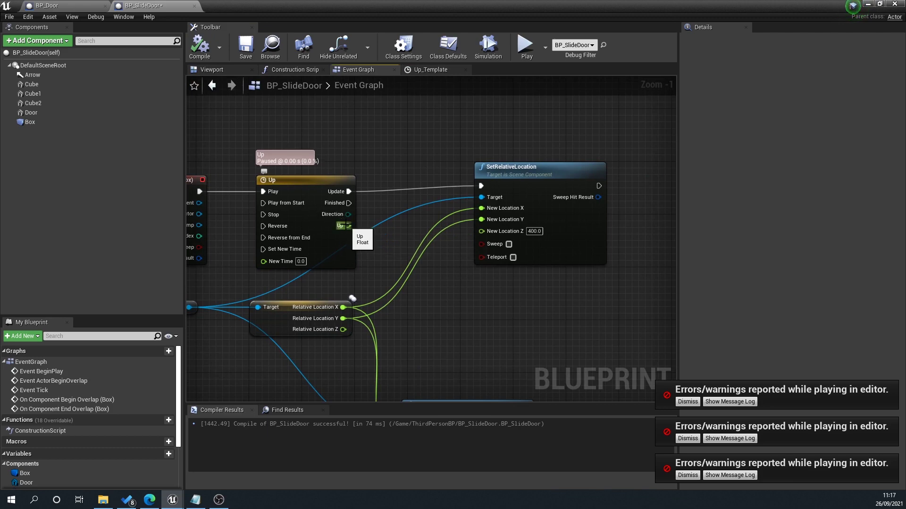
pyautogui.moveTo(347, 225); pyautogui.dragTo(480, 231)
pyautogui.moveTo(460, 287); pyautogui.dragTo(494, 259, button='right')
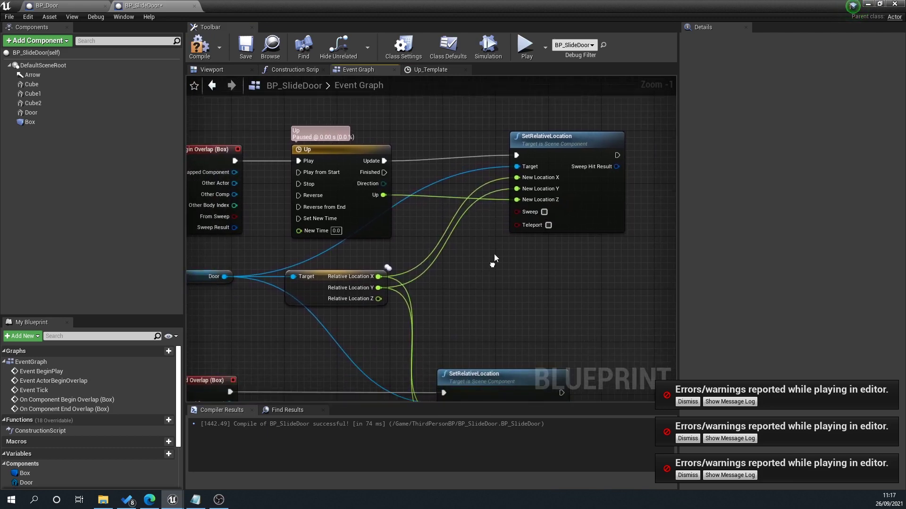
# - Play the level and run the character into and out of the door's collision box to test the animated opening
pyautogui.moveTo(310, 7); pyautogui.dragTo(787, 191)
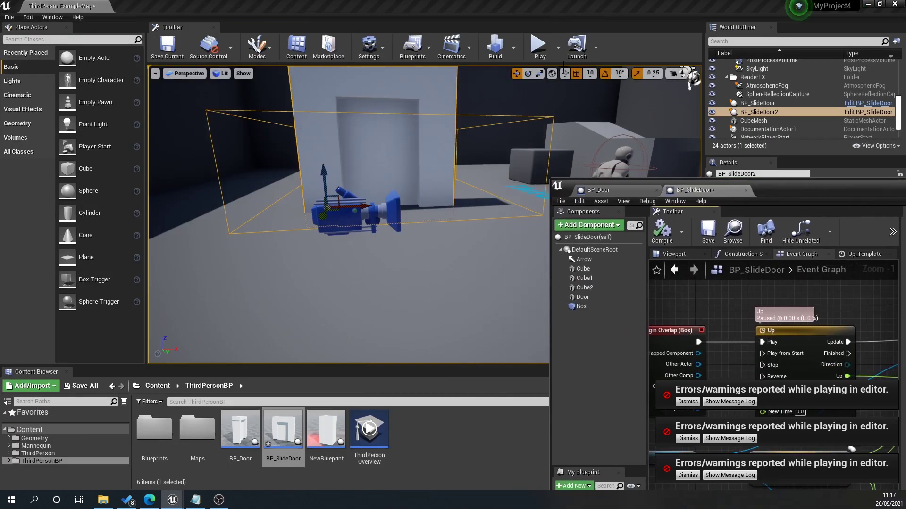
pyautogui.click(540, 45)
pyautogui.press('w')
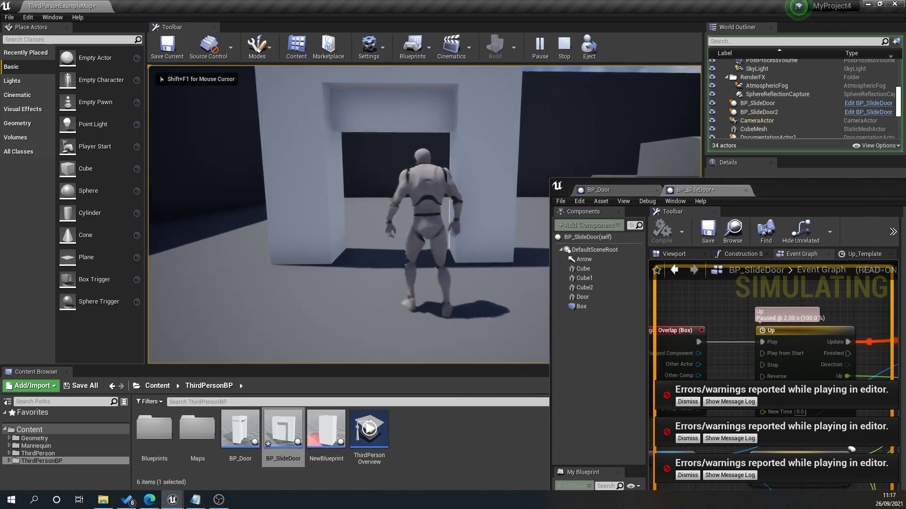
pyautogui.press('s')
pyautogui.press('Escape')
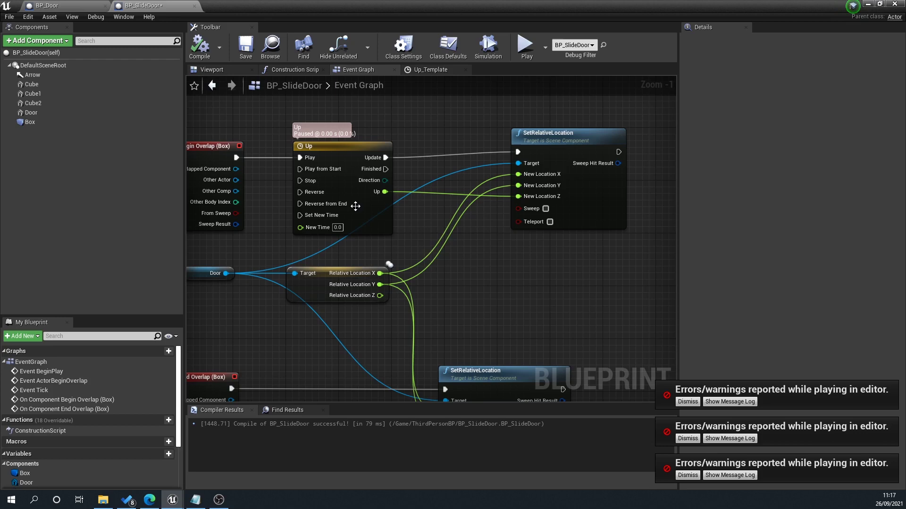
# - Insert a timeline named Down between the end overlap event and its SetRelativeLocation node
pyautogui.moveTo(491, 299); pyautogui.dragTo(534, 244, button='right')
pyautogui.moveTo(477, 283); pyautogui.dragTo(491, 213, button='right')
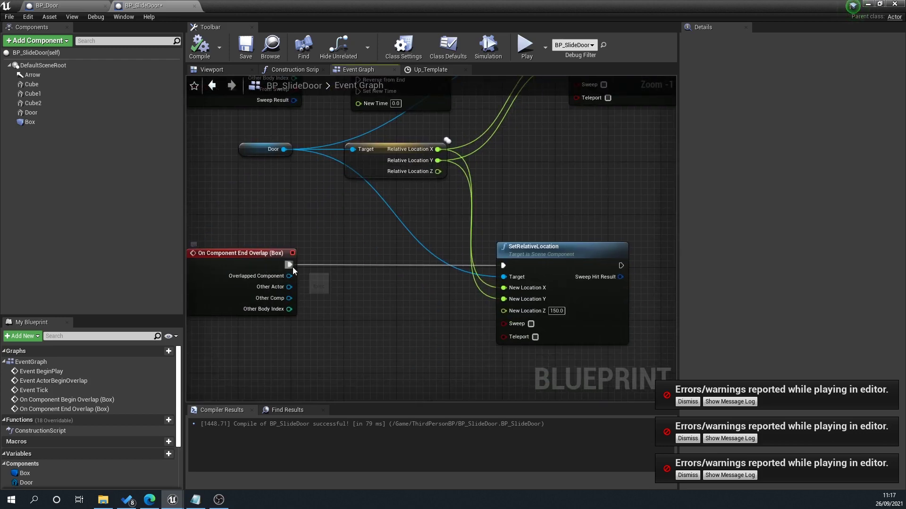
pyautogui.moveTo(290, 265); pyautogui.dragTo(350, 267)
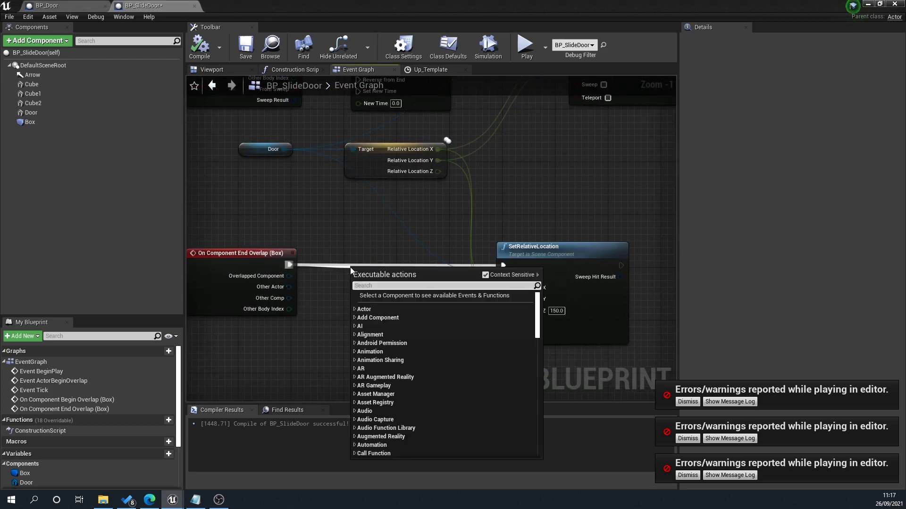
pyautogui.write('timeline')
pyautogui.press('Return')
pyautogui.write('D')
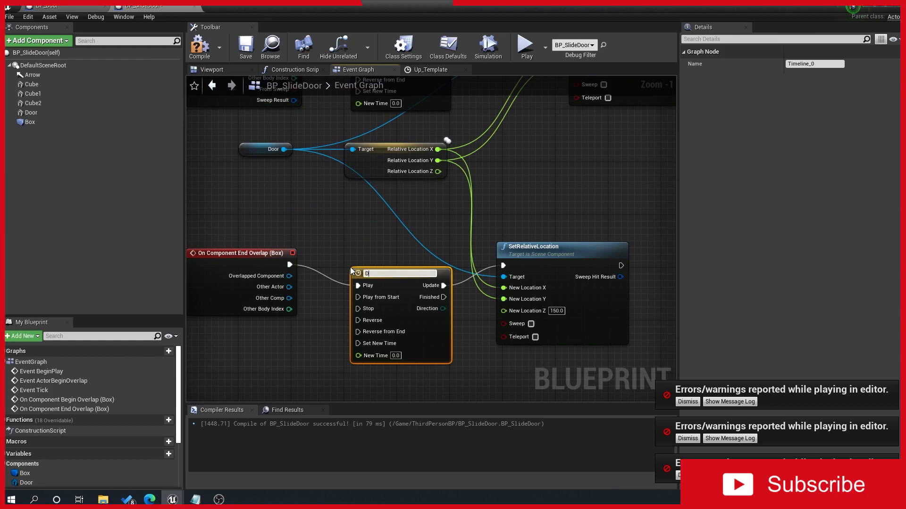
pyautogui.write('own')
pyautogui.press('Return')
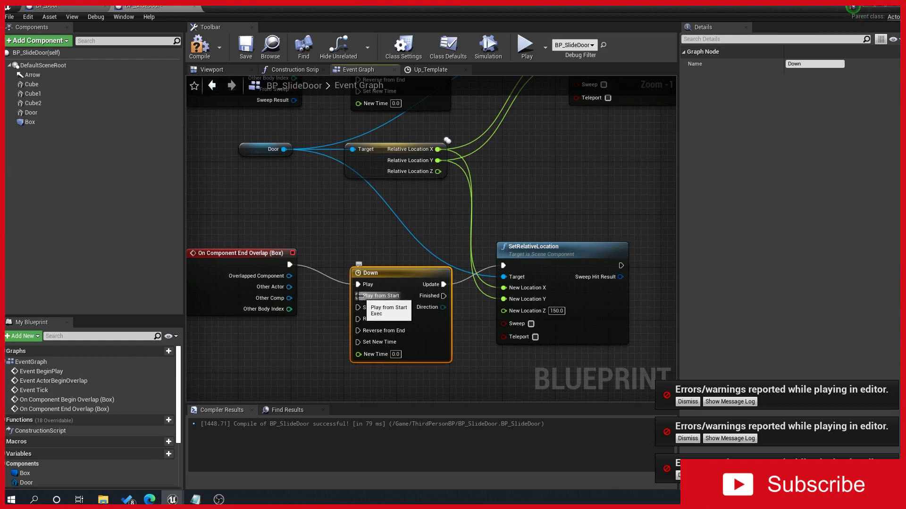
# - Rewire both overlap events to the Play from Start inputs of the Up and Down timelines, and nudge the Down node into place
pyautogui.moveTo(359, 281); pyautogui.dragTo(289, 265)
pyautogui.moveTo(359, 240); pyautogui.dragTo(354, 324, button='right')
pyautogui.moveTo(352, 130); pyautogui.dragTo(280, 119)
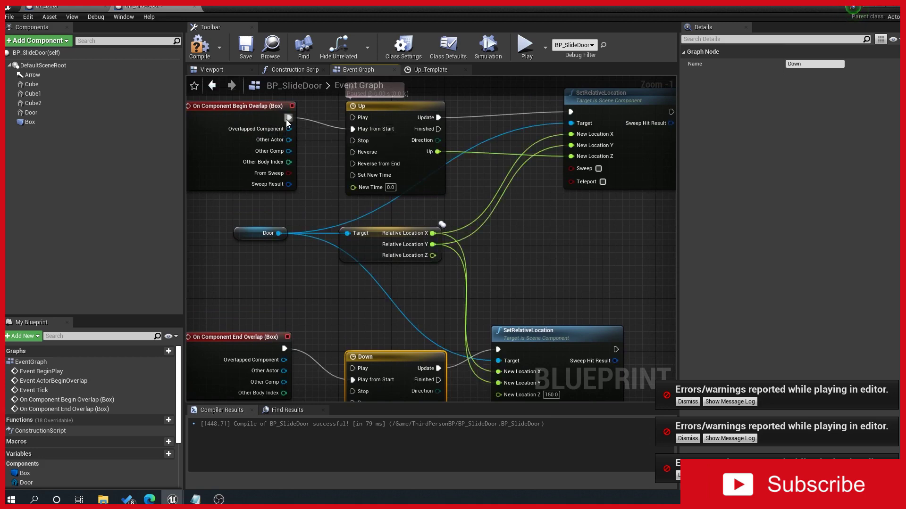
pyautogui.moveTo(352, 350); pyautogui.dragTo(340, 286, button='right')
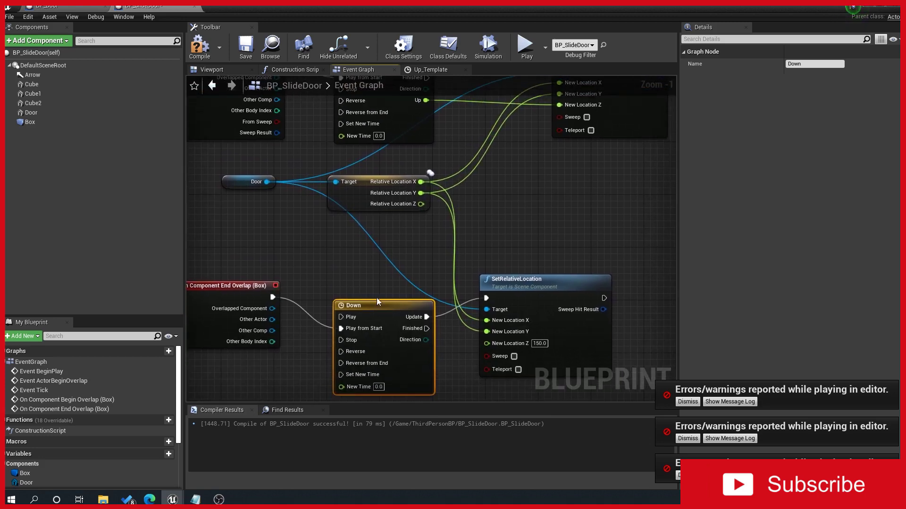
pyautogui.moveTo(375, 304); pyautogui.dragTo(369, 299)
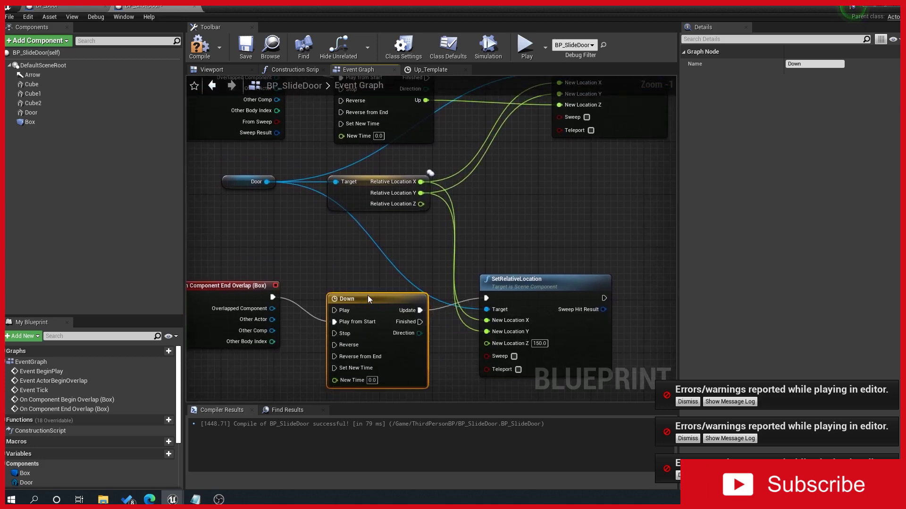
# - Open the Down timeline and add a float track named Down
pyautogui.doubleClick(400, 367)
pyautogui.click(202, 99)
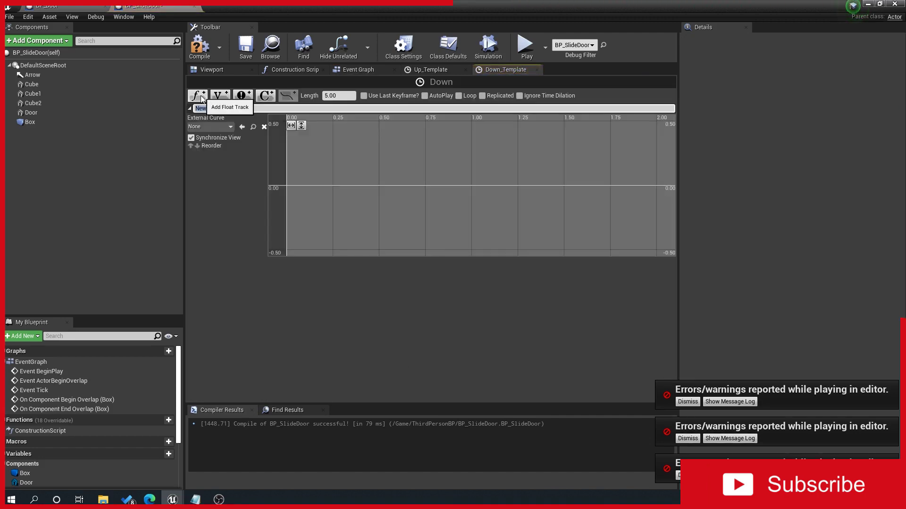
pyautogui.write('Down')
pyautogui.press('Return')
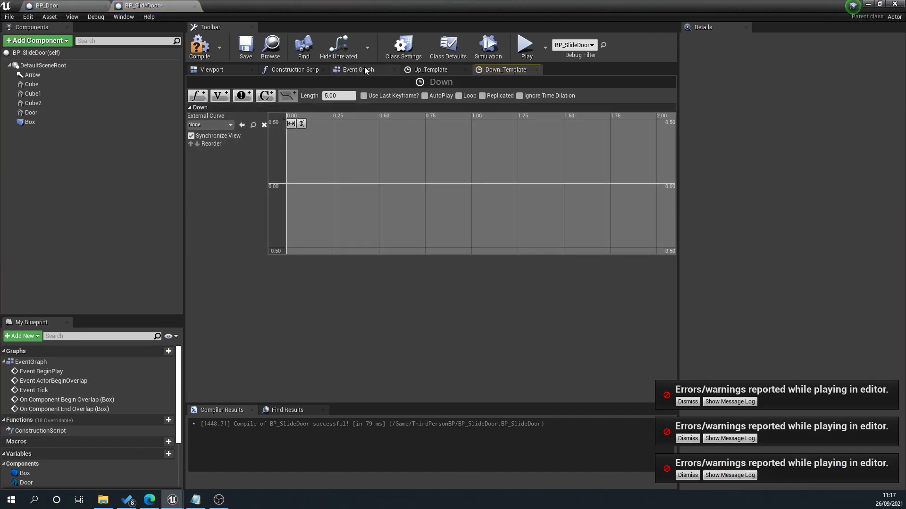
# - Set the Down timeline's length to 2 seconds and add two keyframes to its float curve
pyautogui.write('2')
pyautogui.press('Return')
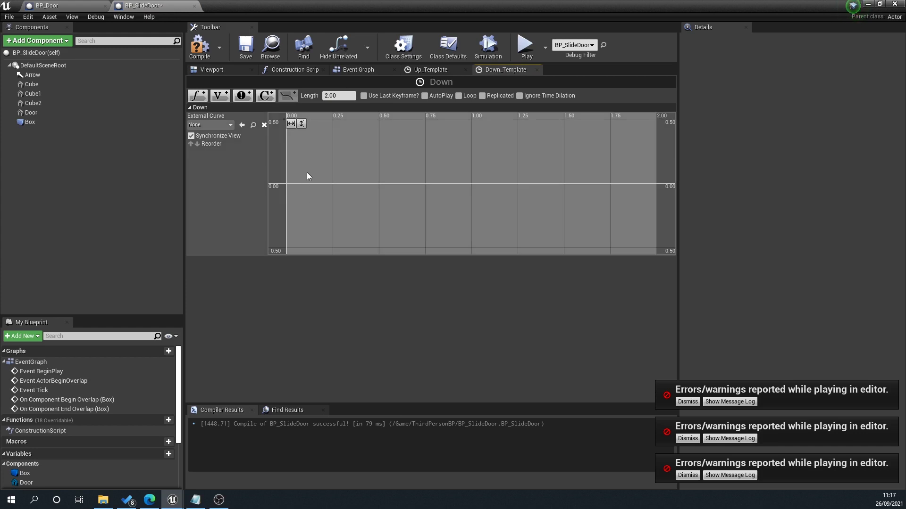
pyautogui.keyDown('shift'); pyautogui.click(306, 171); pyautogui.keyUp('shift')
pyautogui.keyDown('shift'); pyautogui.click(493, 172); pyautogui.keyUp('shift')
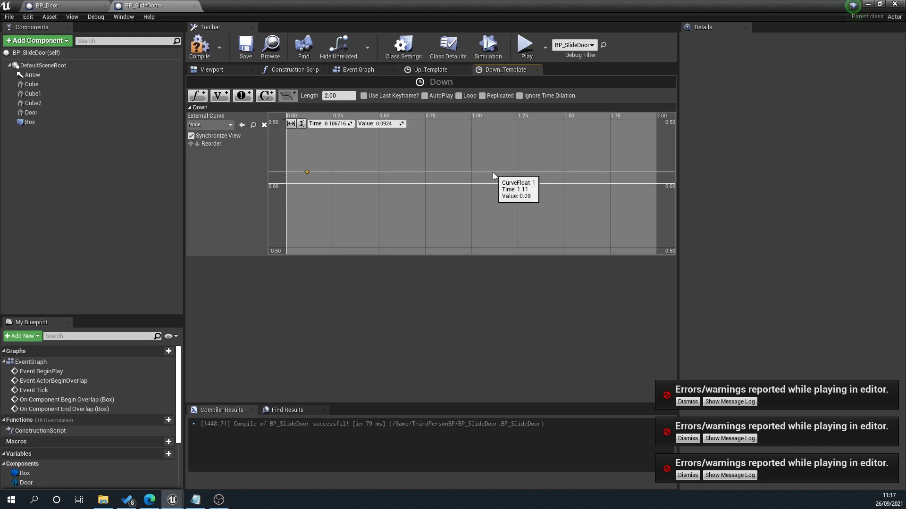
# - Set the first keyframe of the Down curve to time 0 and a value of about 400
pyautogui.click(309, 171)
pyautogui.click(335, 124)
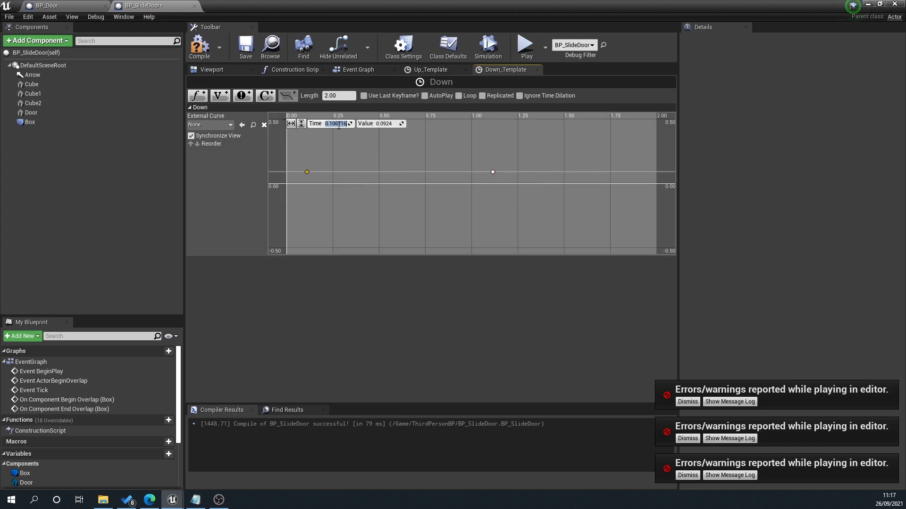
pyautogui.write('0')
pyautogui.press('Return')
pyautogui.click(382, 124)
pyautogui.press('Return')
# - Set the second keyframe of the Down curve to time 2 and value 150, and fit the curve vertically
pyautogui.click(493, 171)
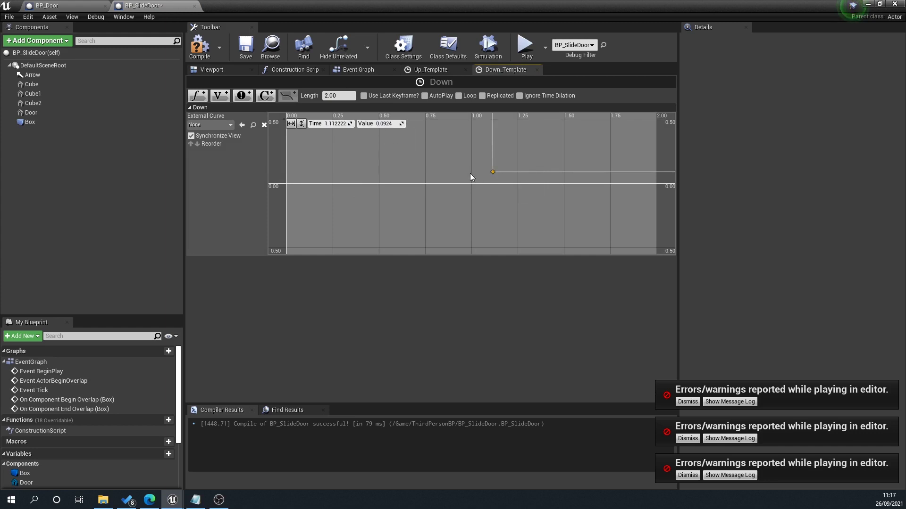
pyautogui.click(335, 124)
pyautogui.write('2222')
pyautogui.press('Return')
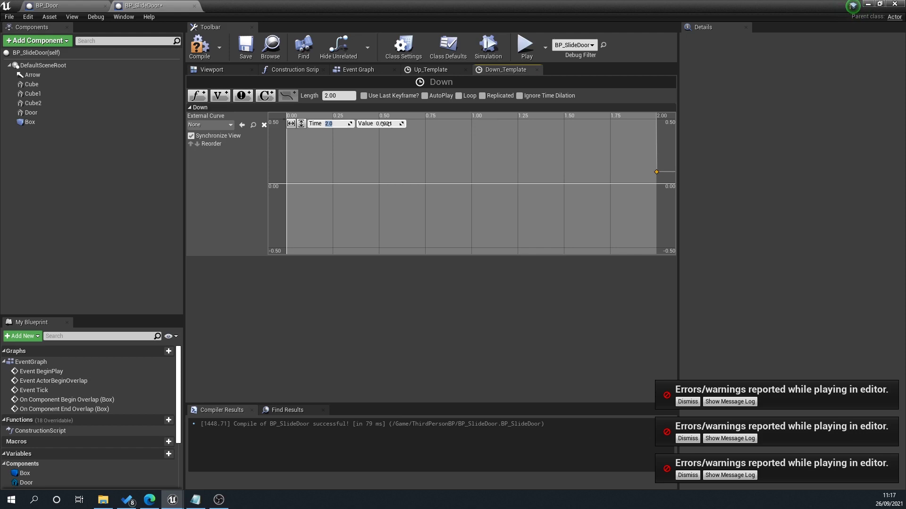
pyautogui.click(386, 124)
pyautogui.write('15')
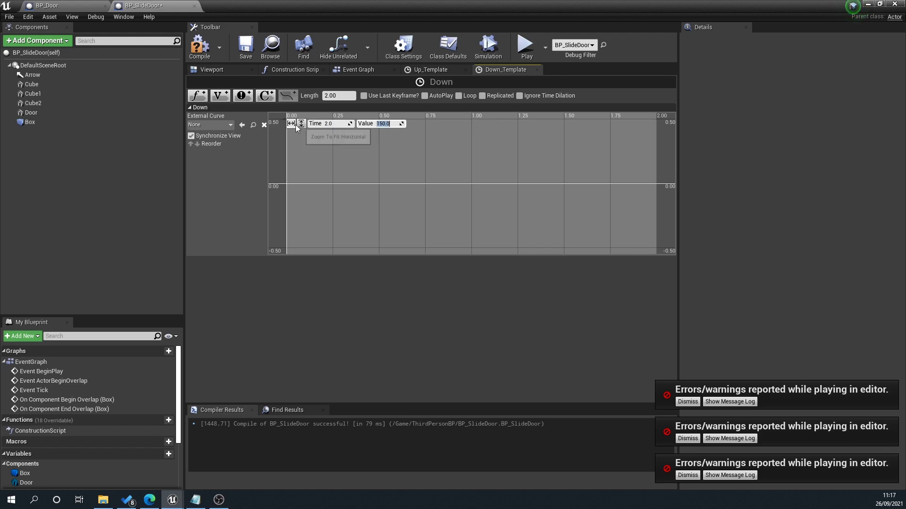
pyautogui.click(301, 123)
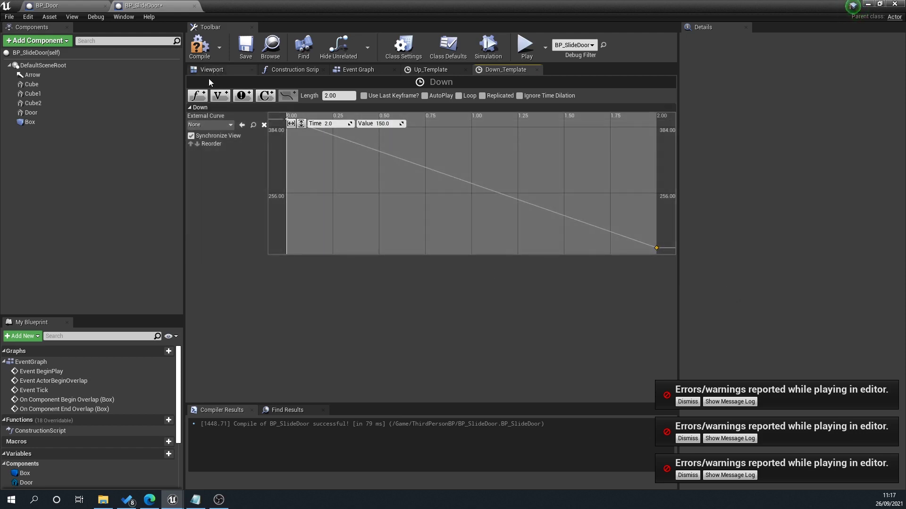
# - Connect the Down timeline's Down output to New Location Z on the end overlap's SetRelativeLocation node, and compile the blueprint
pyautogui.click(199, 46)
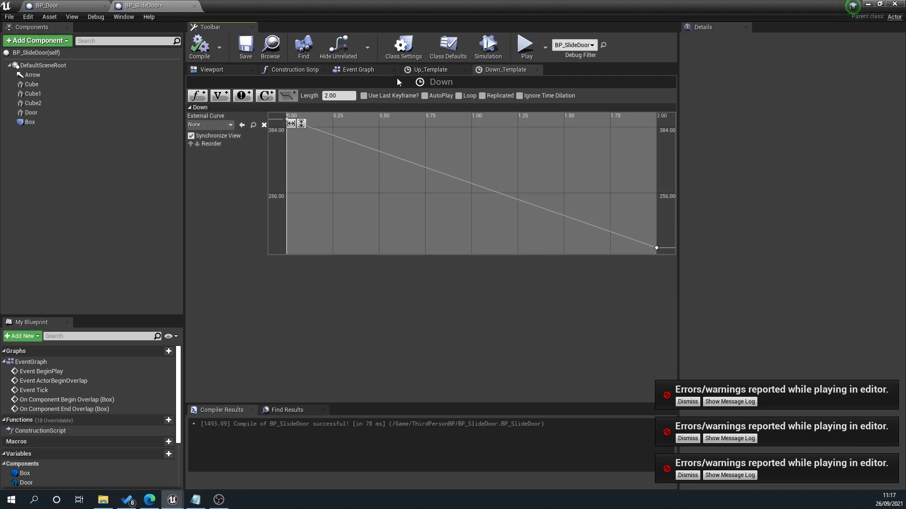
pyautogui.click(356, 69)
pyautogui.moveTo(419, 344); pyautogui.dragTo(487, 343)
pyautogui.click(199, 46)
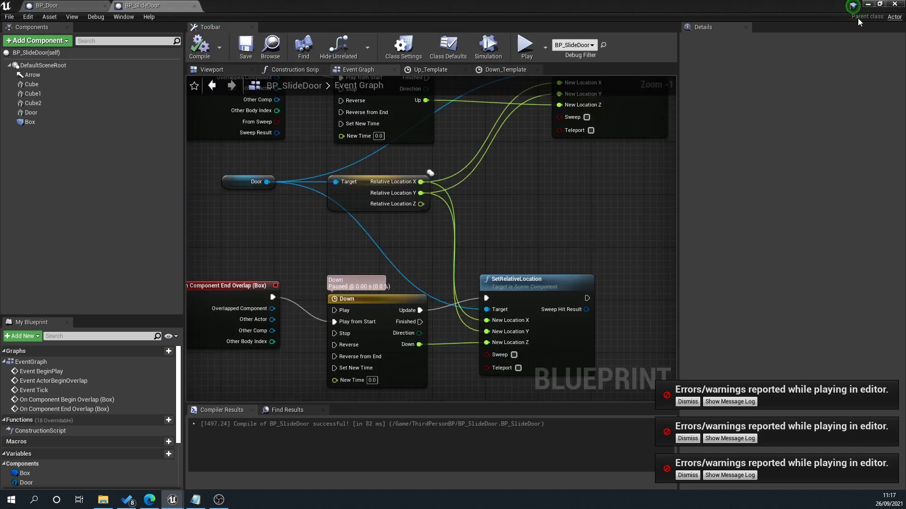
# - Return to the level editor and play the level, running the character into and out of the sliding door's collision box to test it
pyautogui.moveTo(754, 12); pyautogui.dragTo(902, 34)
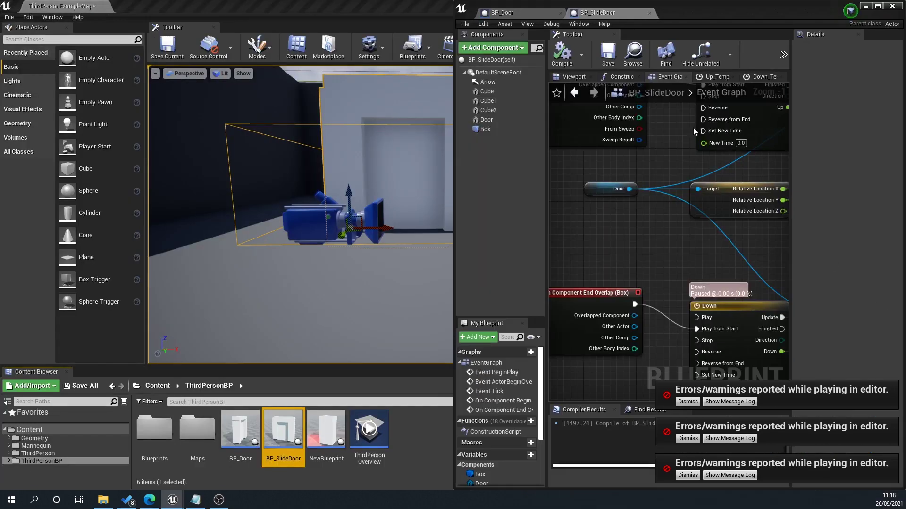
pyautogui.click(182, 81)
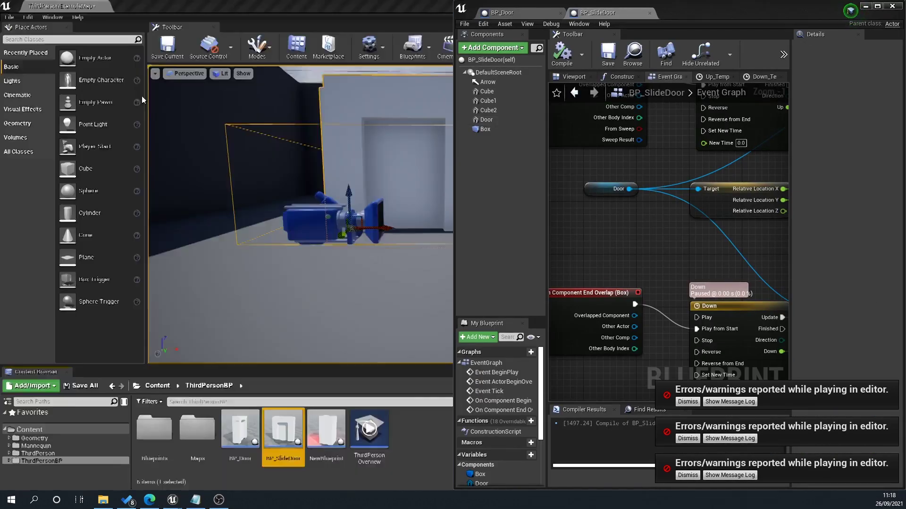
pyautogui.click(425, 7)
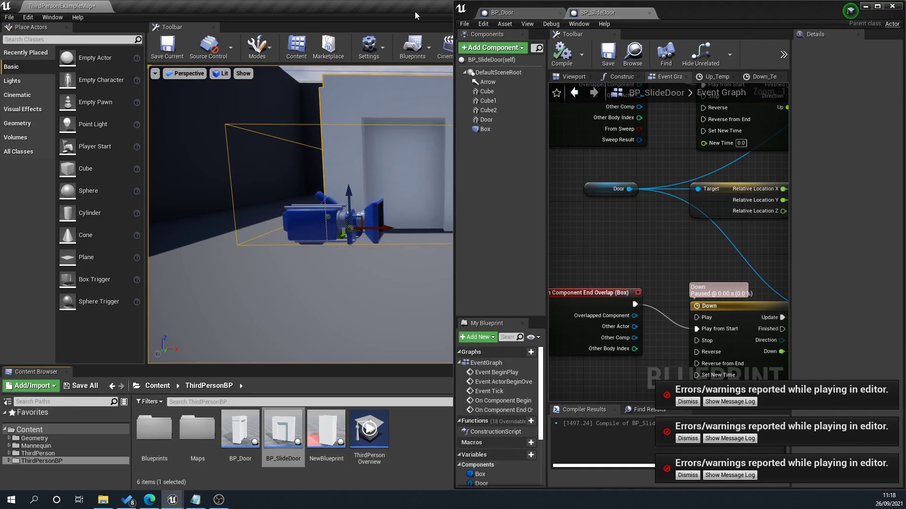
pyautogui.click(865, 6)
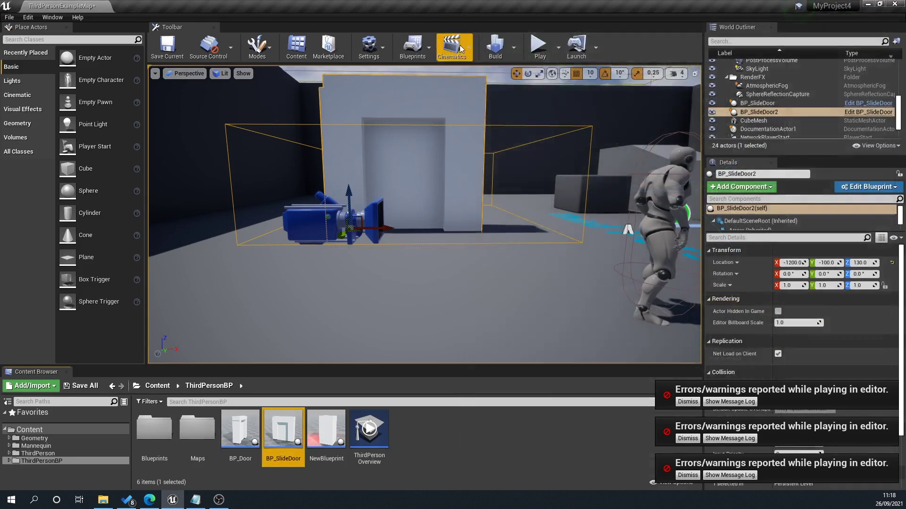
pyautogui.click(542, 47)
pyautogui.click(492, 170)
pyautogui.press('w')
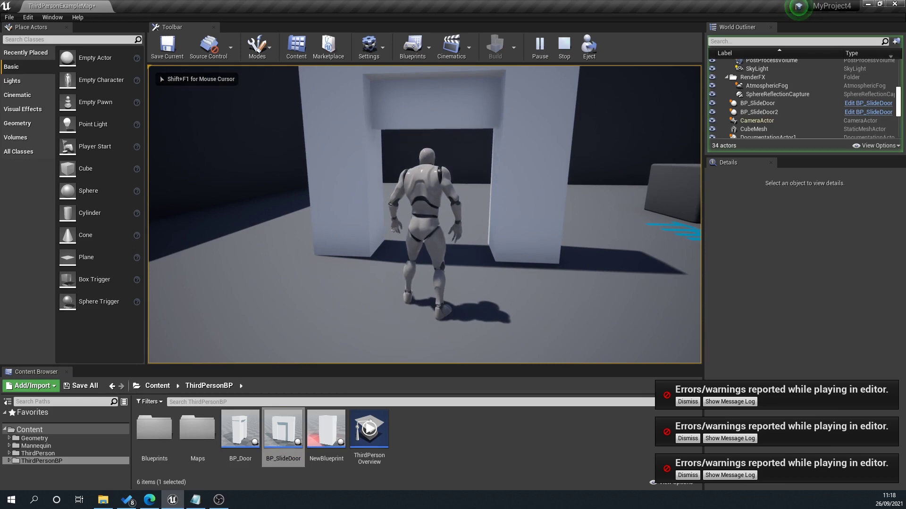
pyautogui.press('a')
pyautogui.press('s')
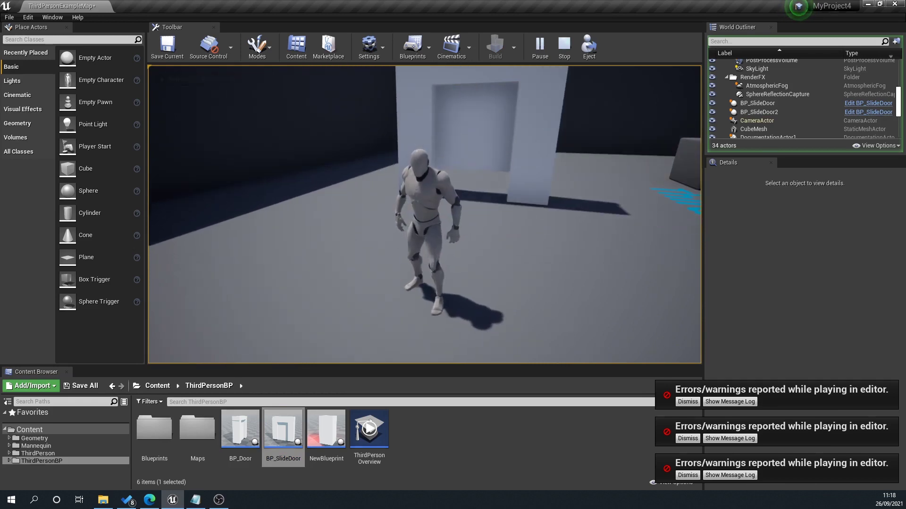
pyautogui.press('Escape')
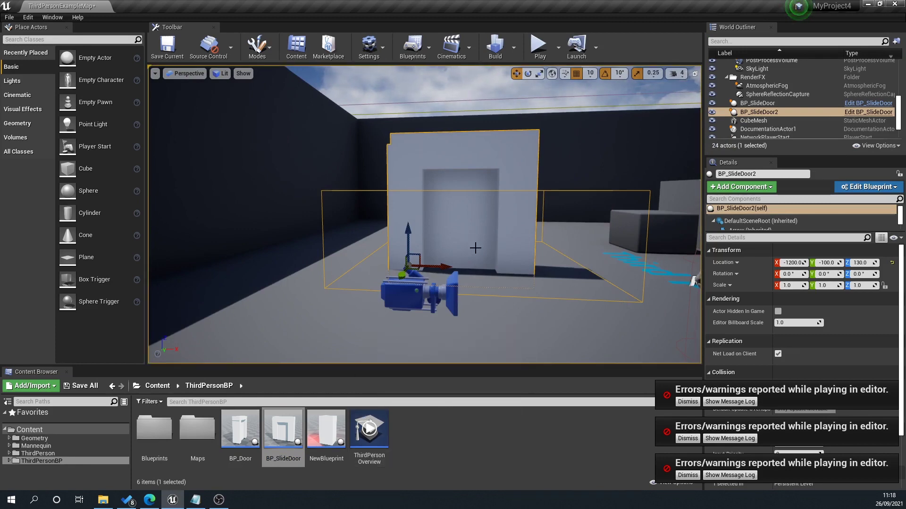
pyautogui.scroll(2, 446, 299)
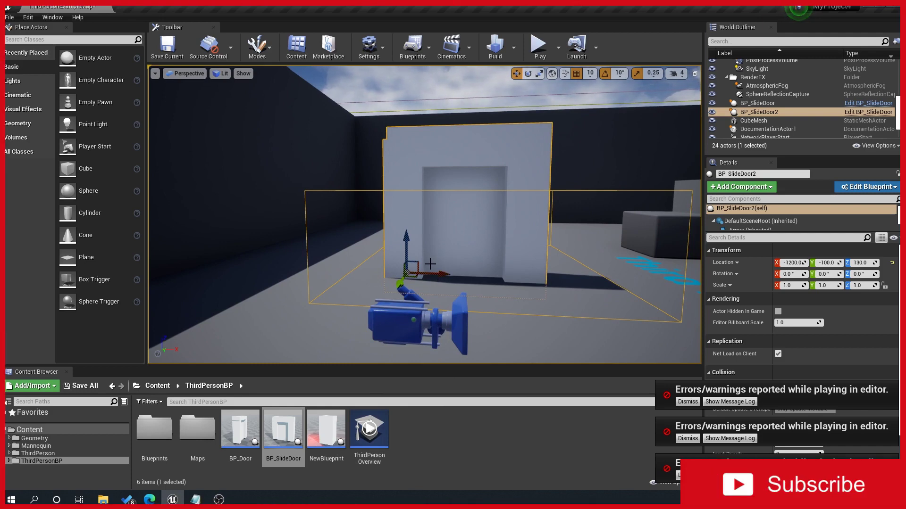
pyautogui.scroll(4, 430, 264)
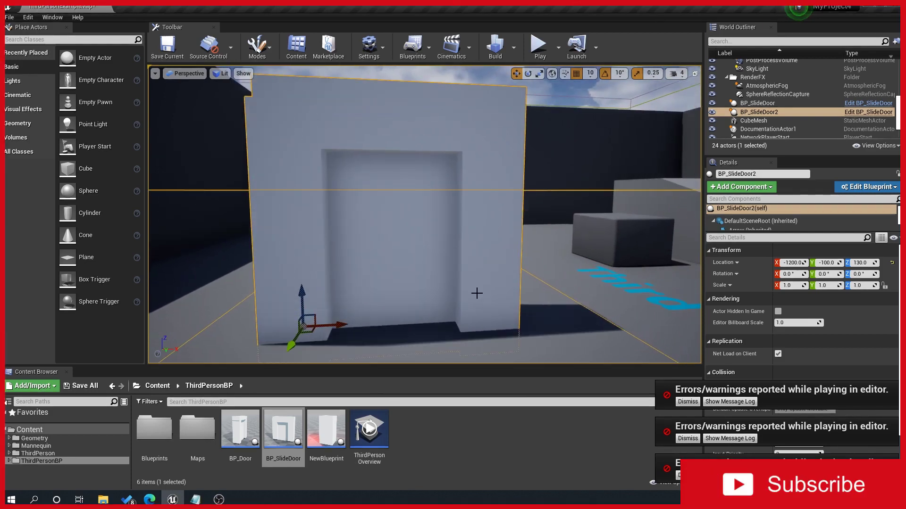